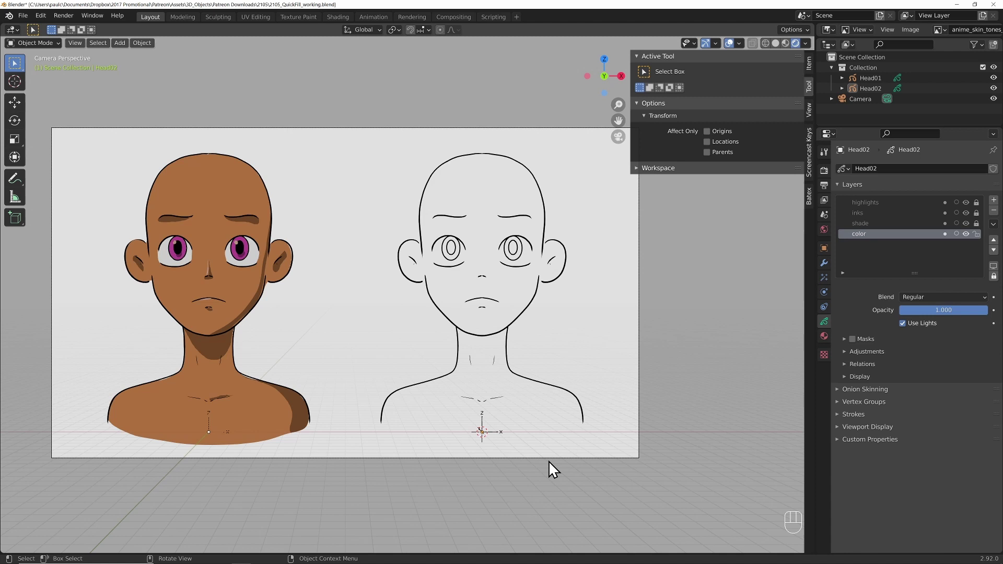
- Examine the Stroke and Fill materials of Head02 and return to its Grease Pencil layers
{"action": "left_click", "coordinate": [824, 336]}
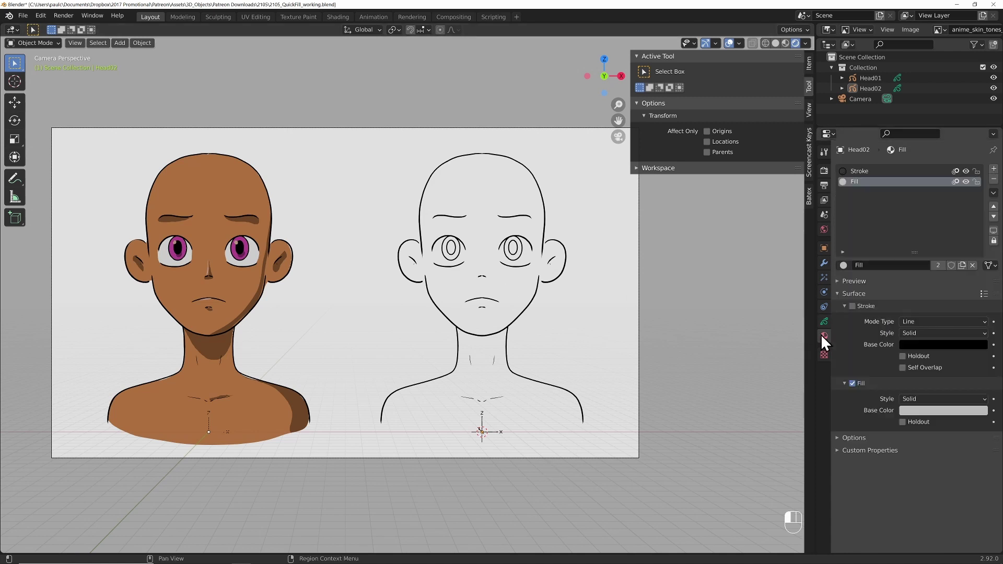
{"action": "left_click", "coordinate": [864, 174]}
{"action": "left_click", "coordinate": [859, 181]}
{"action": "left_click", "coordinate": [860, 170]}
{"action": "left_click", "coordinate": [860, 183]}
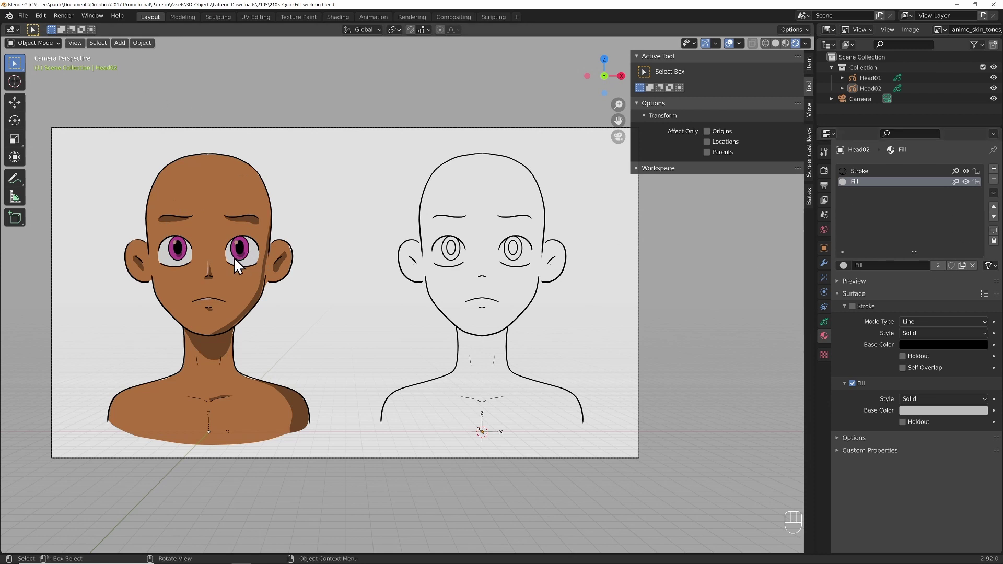
{"action": "left_click", "coordinate": [860, 172]}
{"action": "left_click", "coordinate": [854, 183]}
{"action": "left_click", "coordinate": [825, 321]}
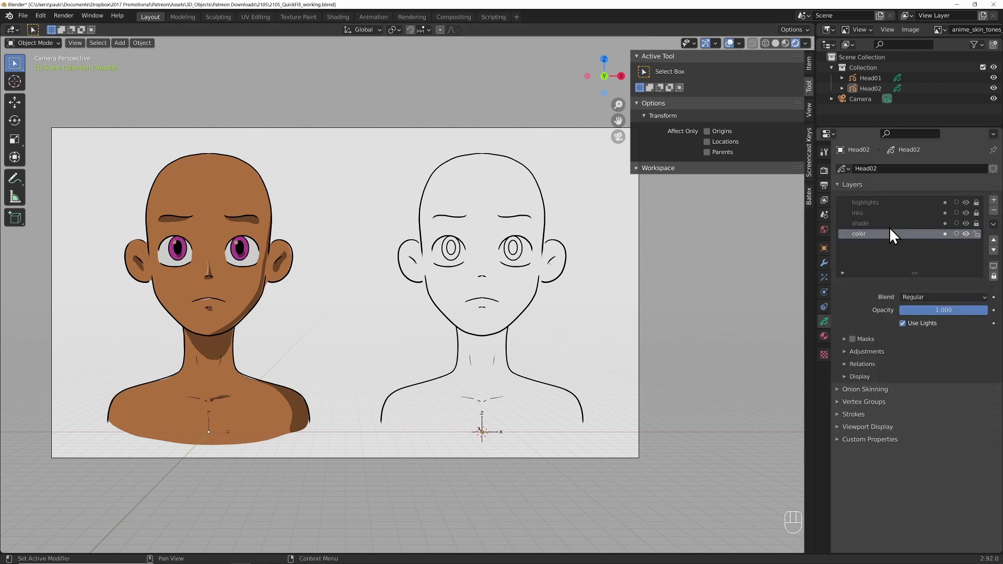
- Select Head01, preview its shade and inks layers by toggling their visibility, and lock the shade layer
{"action": "left_click", "coordinate": [870, 77]}
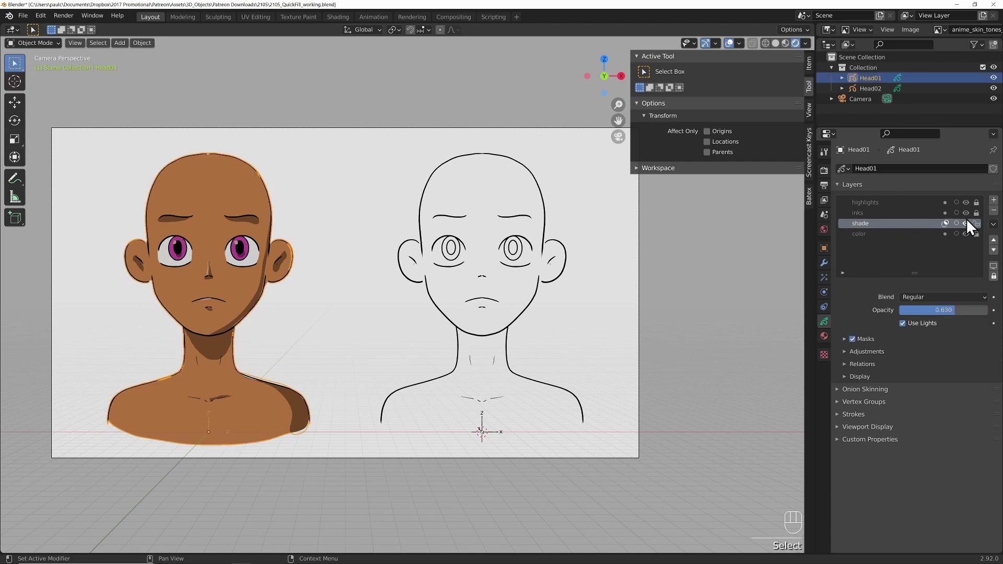
{"action": "left_click", "coordinate": [965, 223]}
{"action": "left_click", "coordinate": [965, 223]}
{"action": "left_click", "coordinate": [966, 214]}
{"action": "left_click", "coordinate": [966, 215]}
{"action": "left_click", "coordinate": [977, 223]}
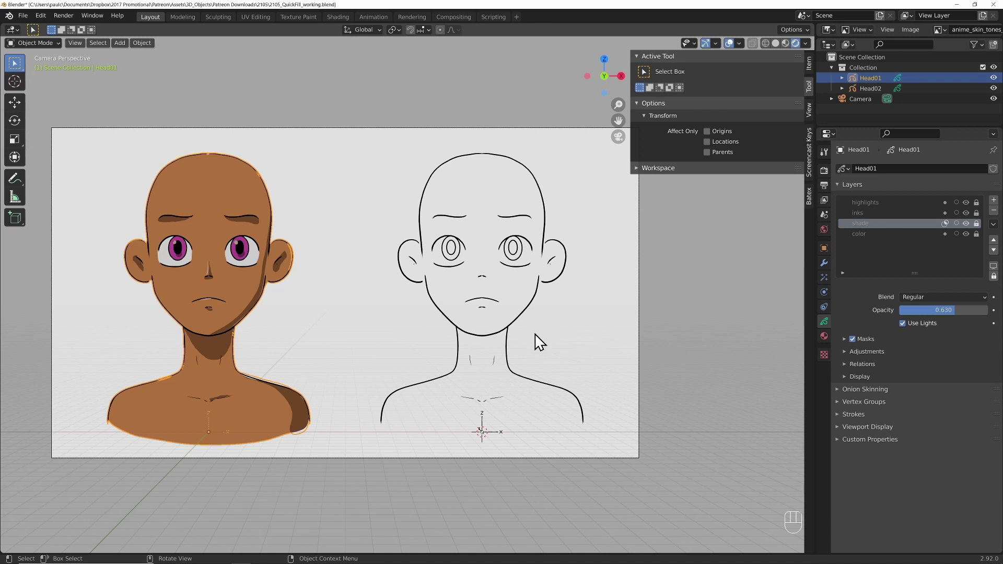
- Select Head02, review its materials and layers, and switch it to Draw Mode
{"action": "left_click", "coordinate": [867, 89]}
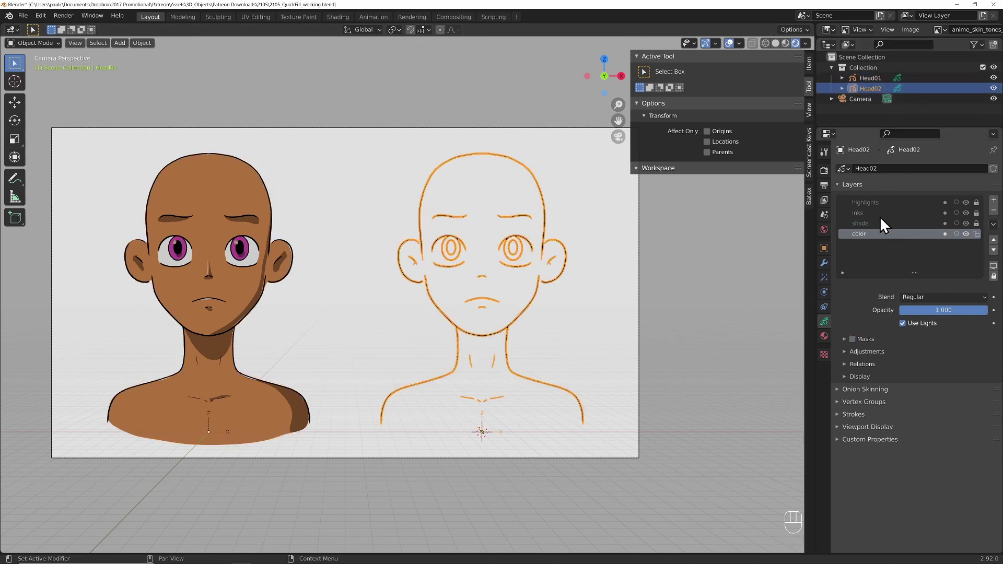
{"action": "left_click", "coordinate": [823, 335]}
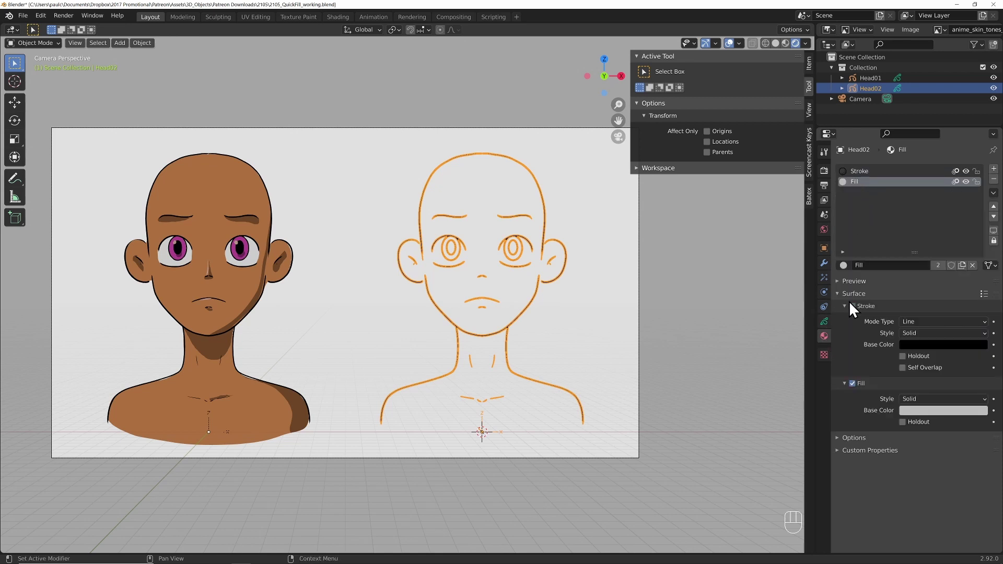
{"action": "left_click", "coordinate": [825, 321]}
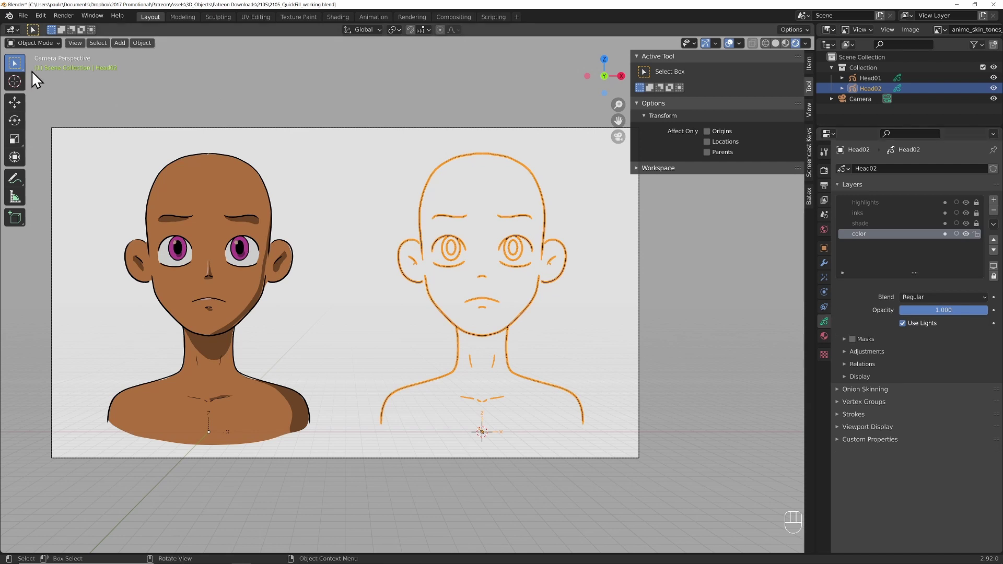
{"action": "left_click", "coordinate": [43, 42]}
{"action": "left_click", "coordinate": [35, 89]}
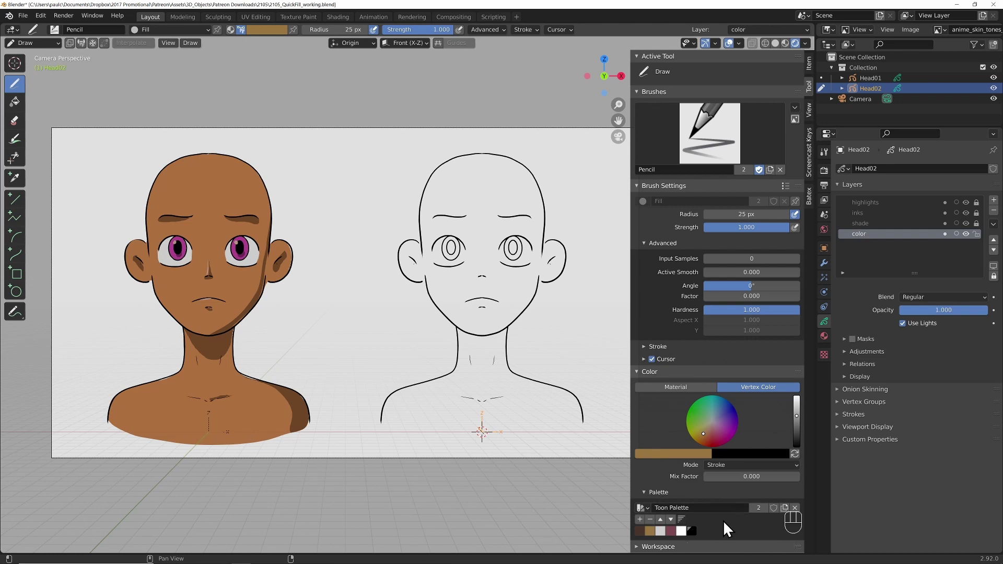
- Protect the Toon Palette with a fake user and save the file
{"action": "left_click", "coordinate": [773, 508]}
{"action": "key", "text": "ctrl+s"}
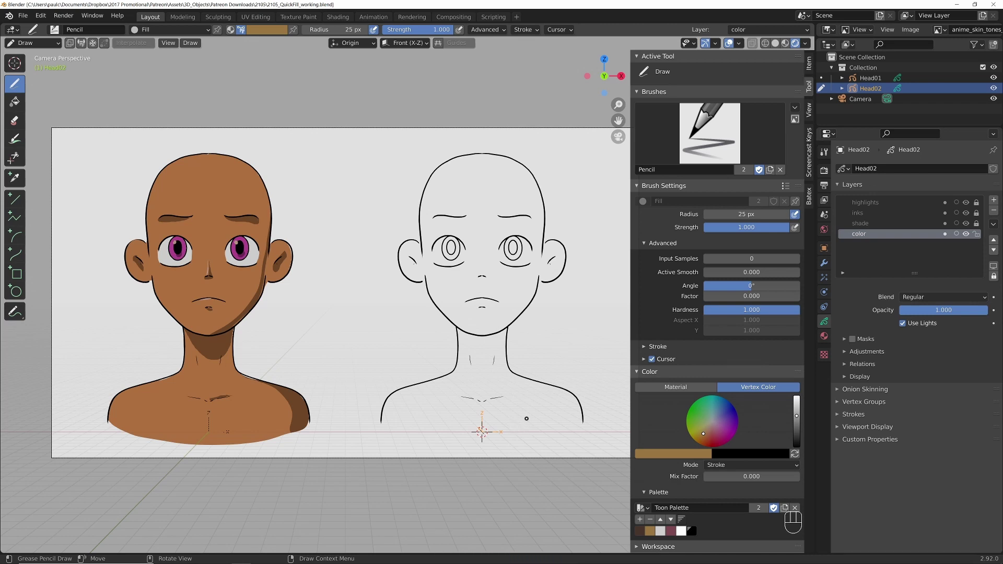
- Show Head02 in front orthographic view and hide the Camera object
{"action": "key", "text": "KP_1"}
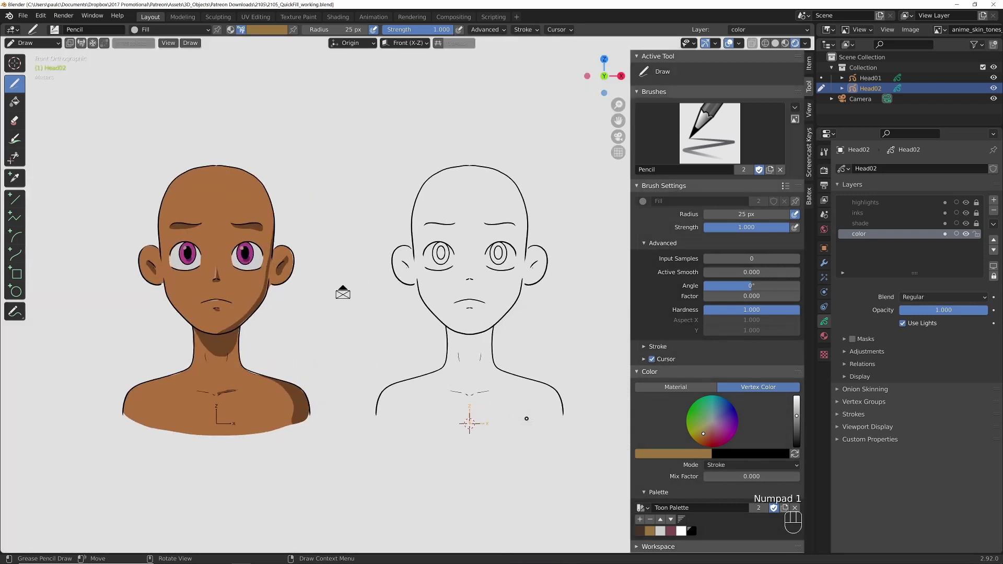
{"action": "scroll", "coordinate": [503, 419], "scroll_direction": "up", "scroll_amount": 2}
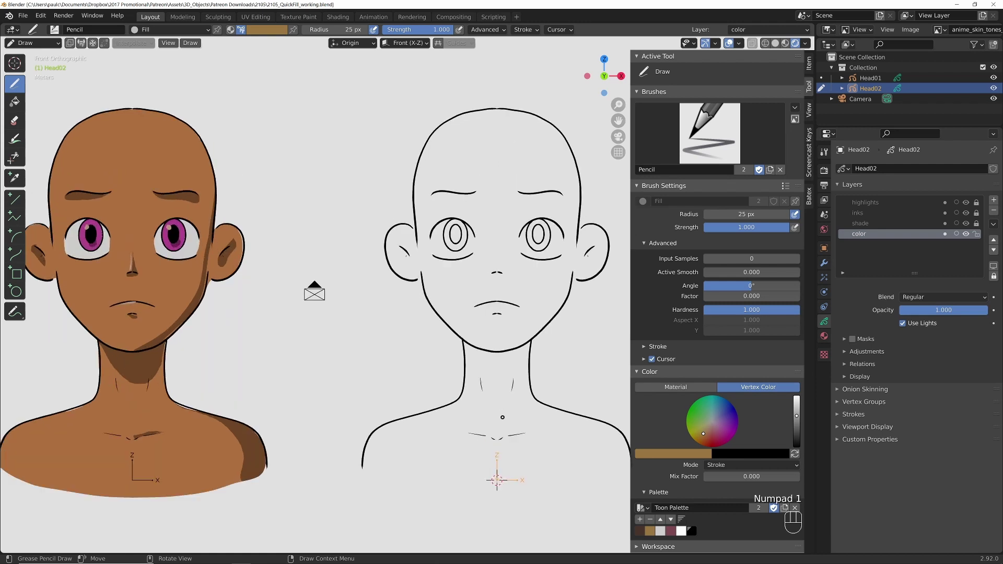
{"action": "key", "text": "shift"}
{"action": "middle_click_drag", "start_coordinate": [526, 403], "coordinate": [428, 397], "text": "shift"}
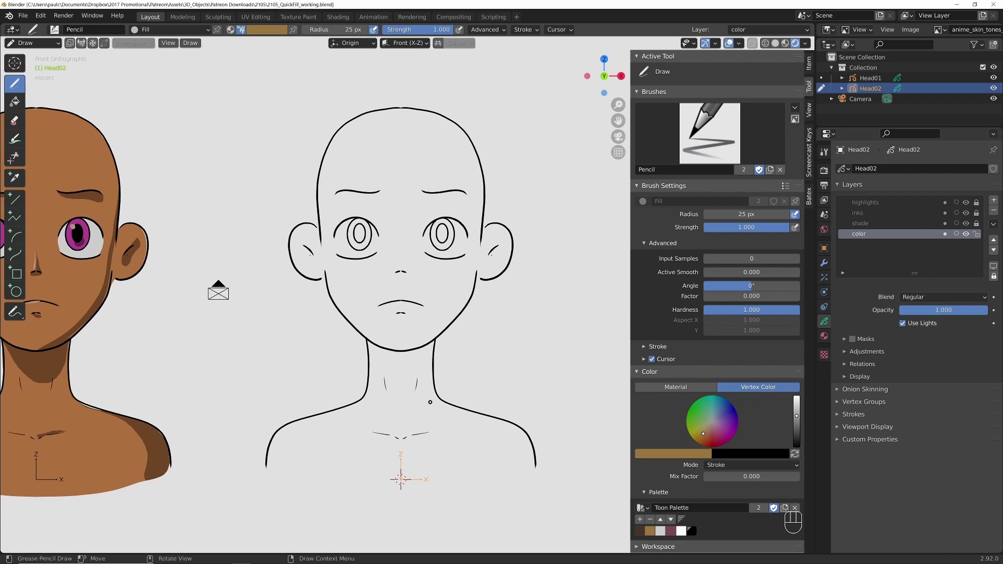
{"action": "scroll", "coordinate": [428, 402], "scroll_direction": "up", "scroll_amount": 1}
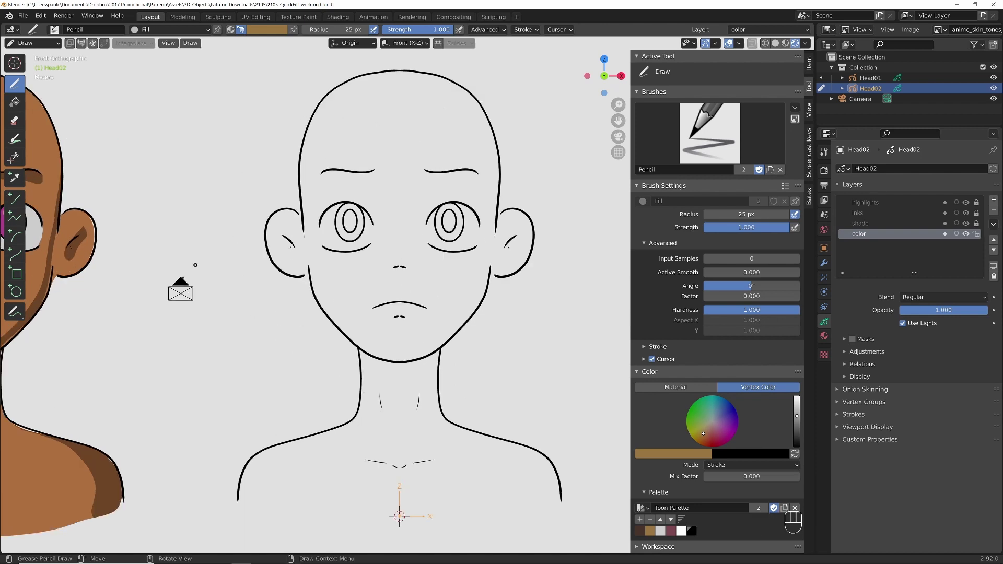
{"action": "left_click", "coordinate": [994, 98]}
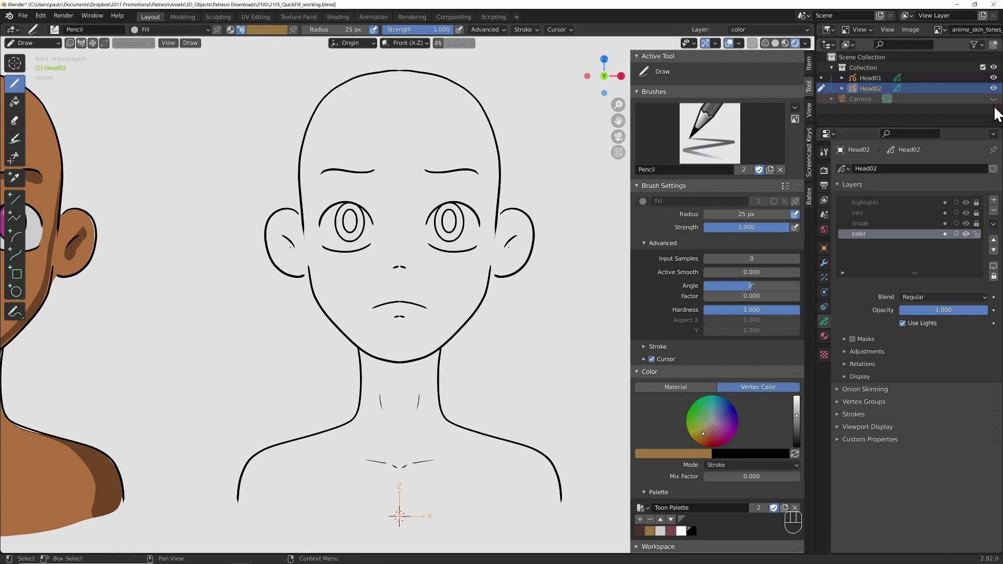
- Activate the Fill tool and set its fill direction to inverted
{"action": "left_click", "coordinate": [15, 103]}
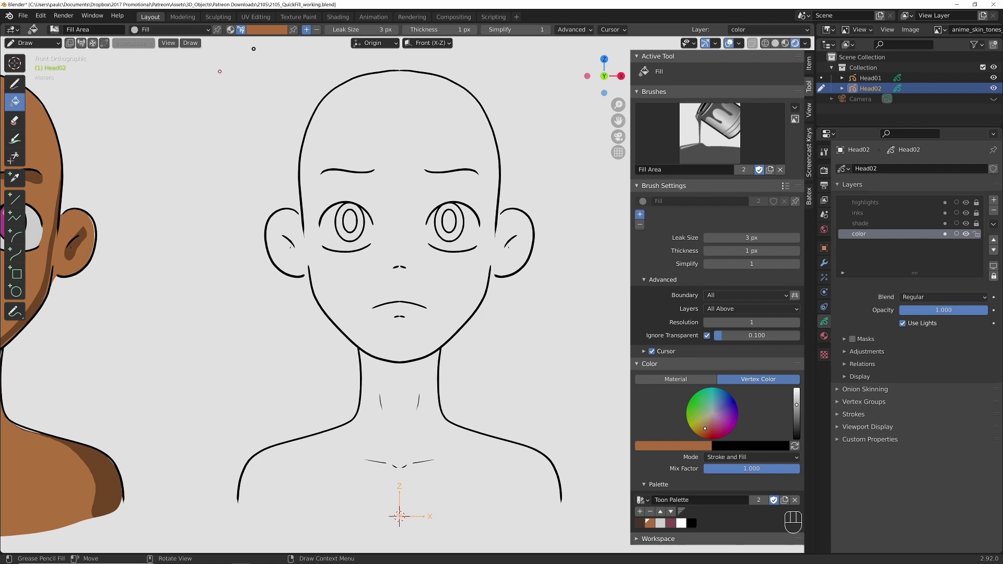
{"action": "left_click", "coordinate": [316, 30]}
{"action": "left_click", "coordinate": [254, 500]}
- Draw a boundary stroke across the open lower edge of the Head02 bust, from shoulder to shoulder
{"action": "key", "text": "alt"}
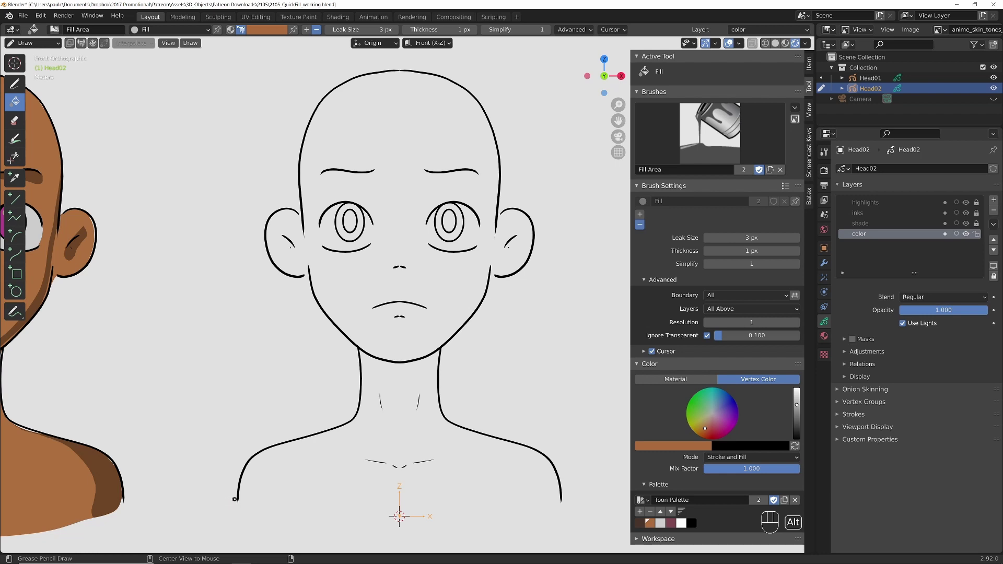
{"action": "left_click", "coordinate": [234, 500], "text": "alt"}
{"action": "left_click_drag", "start_coordinate": [558, 500], "coordinate": [560, 498], "text": "alt"}
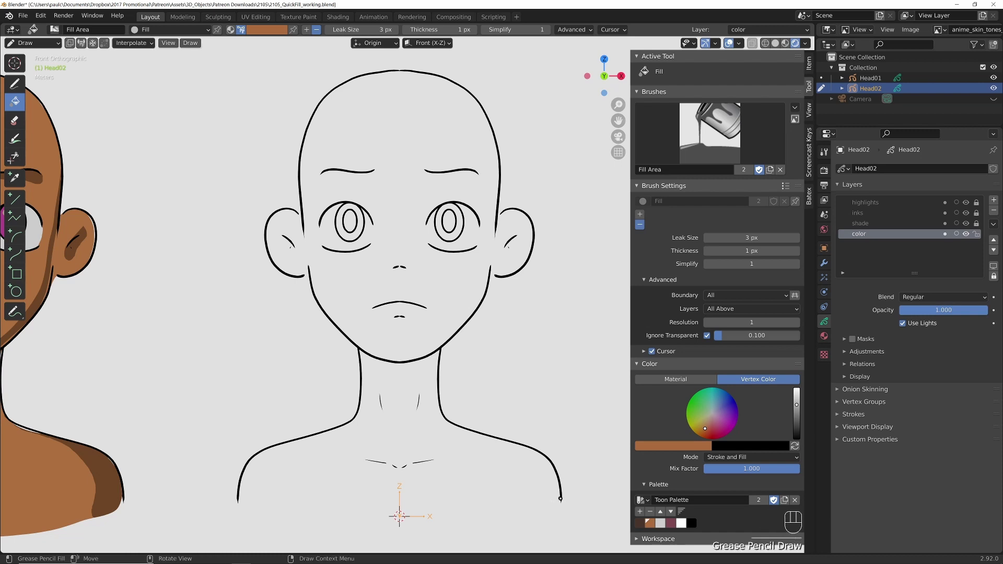
- Close the line gaps around both ears with boundary strokes and fill the whole Head02 figure with the brown skin color
{"action": "key", "text": "alt"}
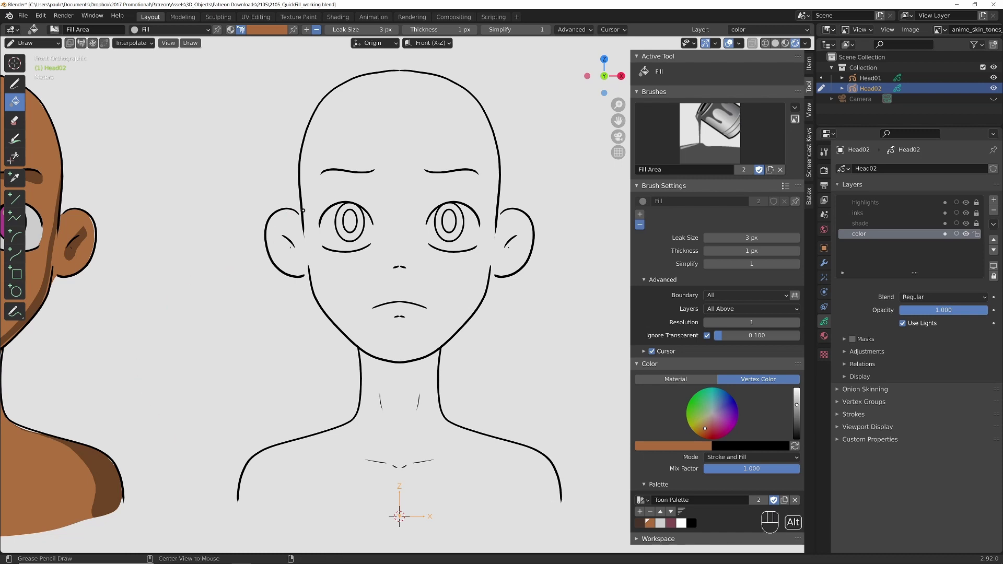
{"action": "left_click", "coordinate": [297, 217], "text": "alt"}
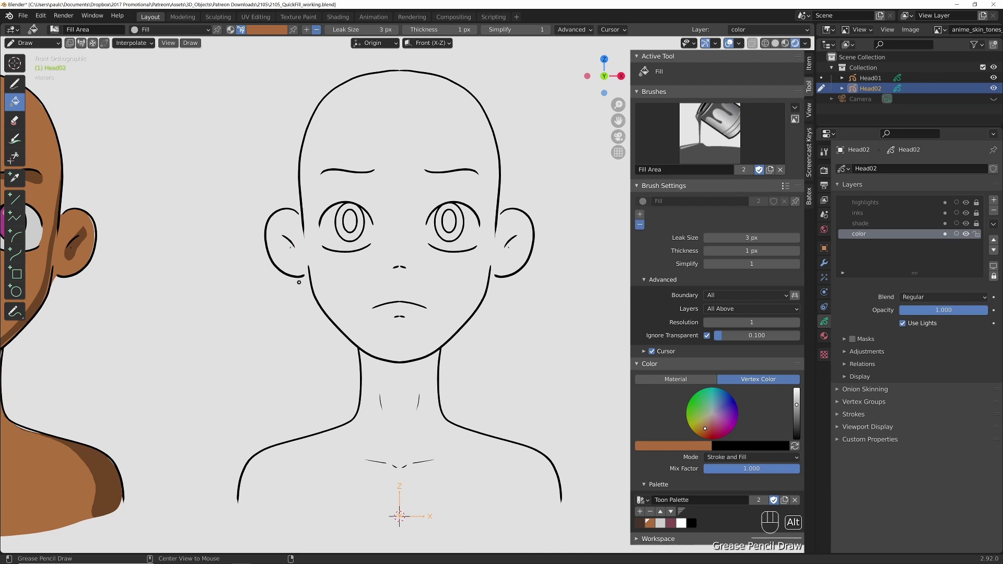
{"action": "left_click_drag", "start_coordinate": [298, 272], "coordinate": [335, 277], "text": "alt"}
{"action": "mouse_move", "coordinate": [494, 211]}
{"action": "left_mouse_down", "text": "alt"}
{"action": "mouse_move", "coordinate": [509, 214]}
{"action": "mouse_move", "coordinate": [492, 279]}
{"action": "mouse_move", "coordinate": [500, 275]}
{"action": "mouse_move", "coordinate": [482, 282]}
{"action": "left_mouse_up", "text": "alt"}
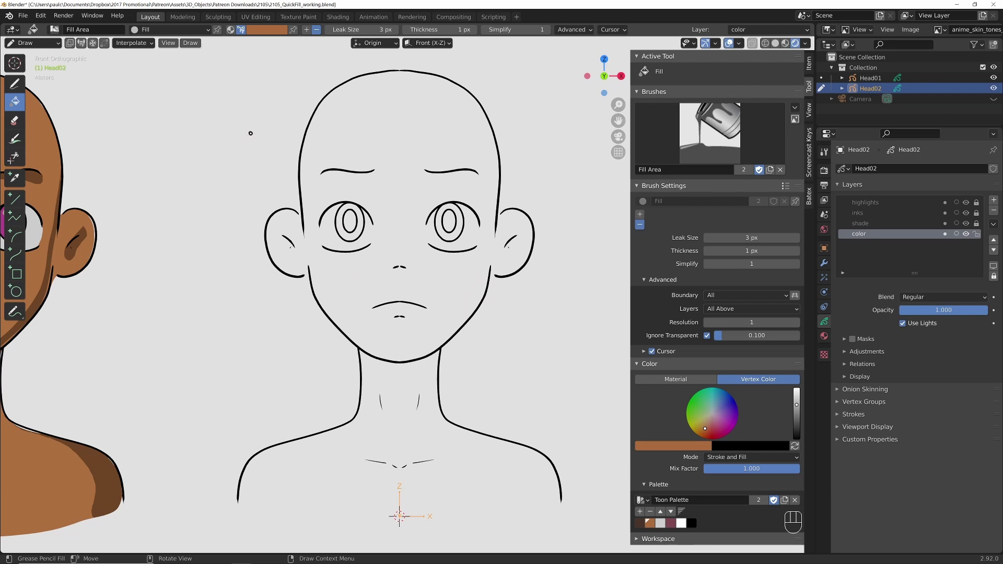
{"action": "left_click", "coordinate": [251, 139]}
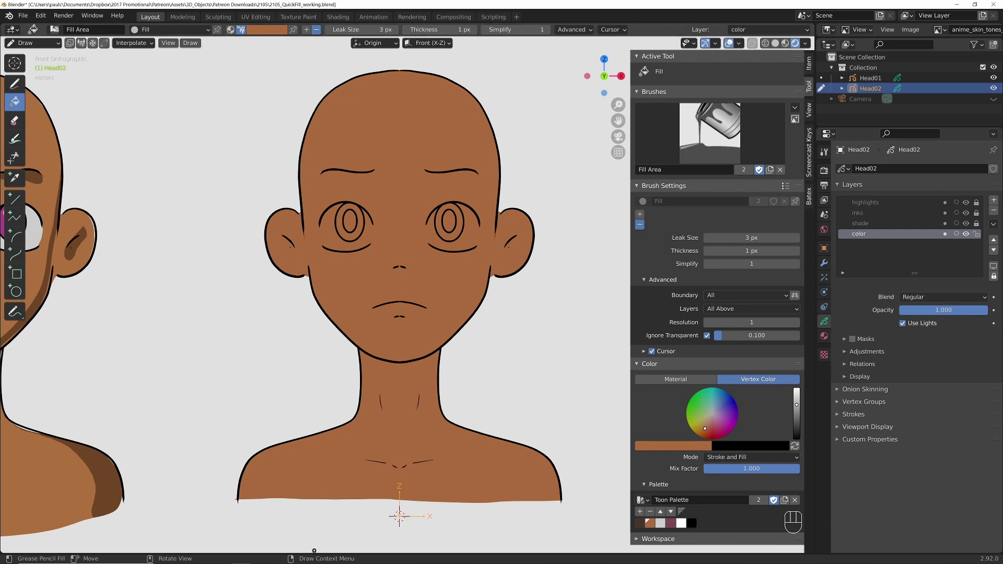
- Inspect the leftover boundary strokes in Edit Mode, return to Draw Mode, and clean up the boundary strokes on all frames
{"action": "key", "text": "Tab"}
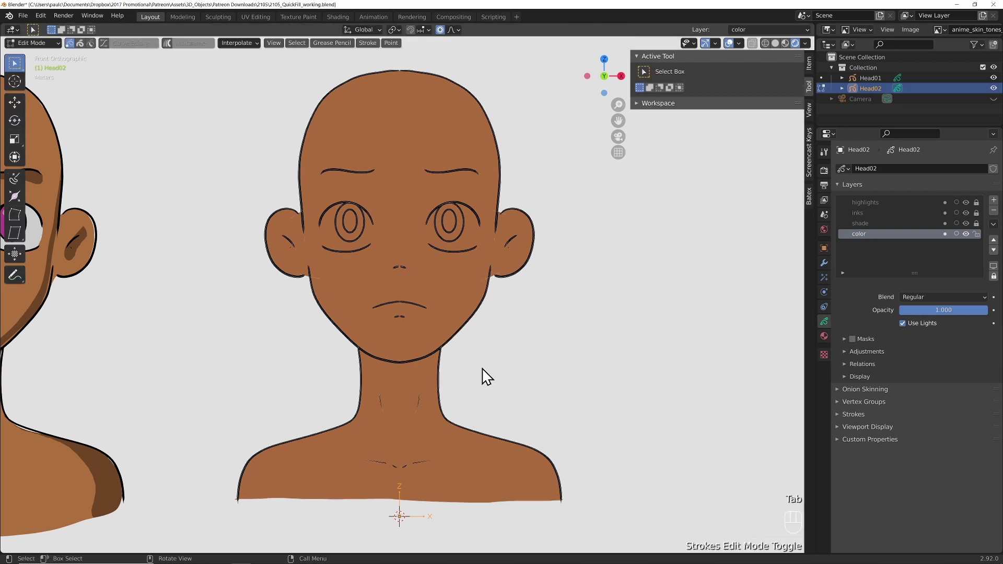
{"action": "scroll", "coordinate": [482, 374], "scroll_direction": "up", "scroll_amount": 3}
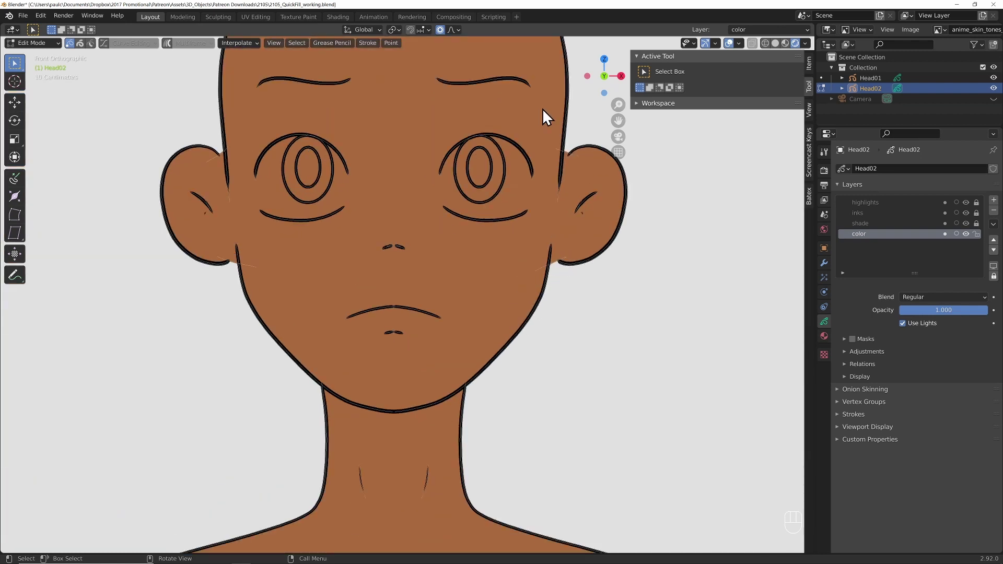
{"action": "scroll", "coordinate": [260, 298], "scroll_direction": "down", "scroll_amount": 4}
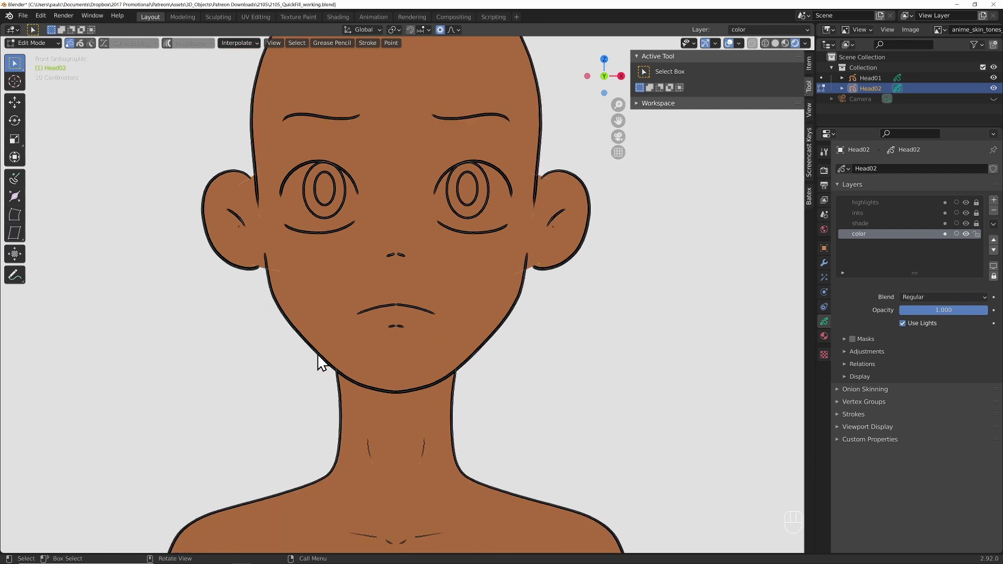
{"action": "key", "text": "Tab"}
{"action": "left_click", "coordinate": [191, 44]}
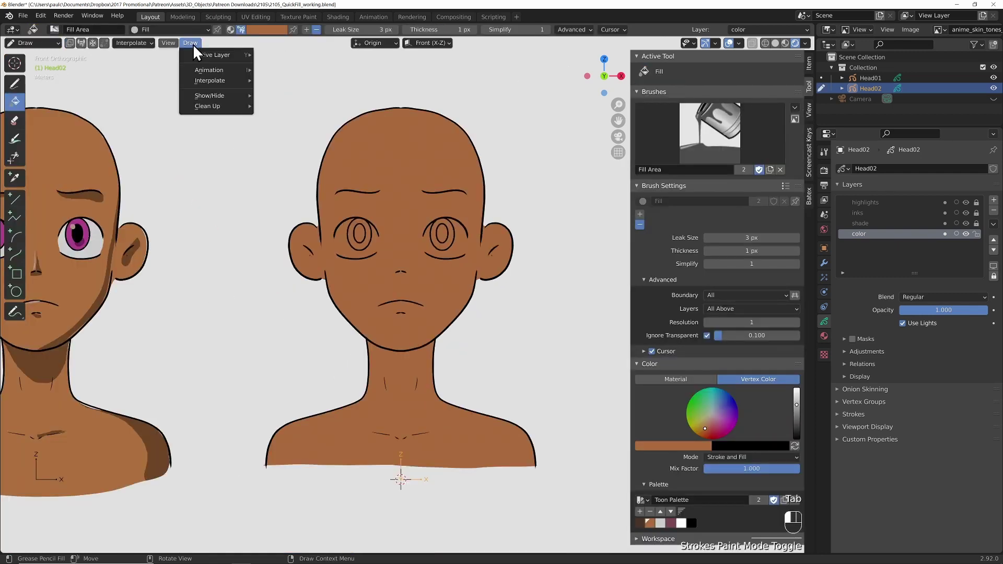
{"action": "mouse_move", "coordinate": [214, 105]}
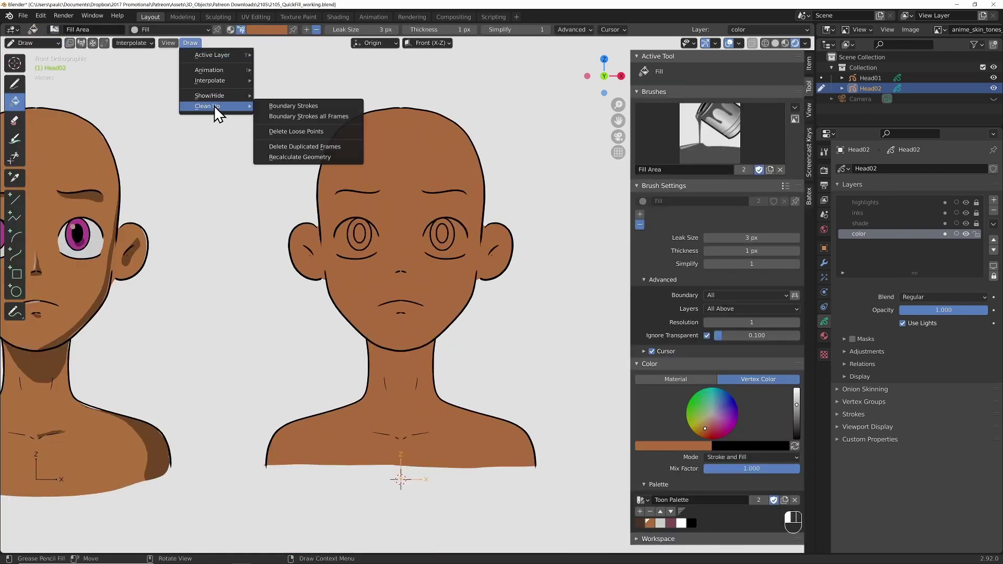
{"action": "left_click", "coordinate": [299, 116]}
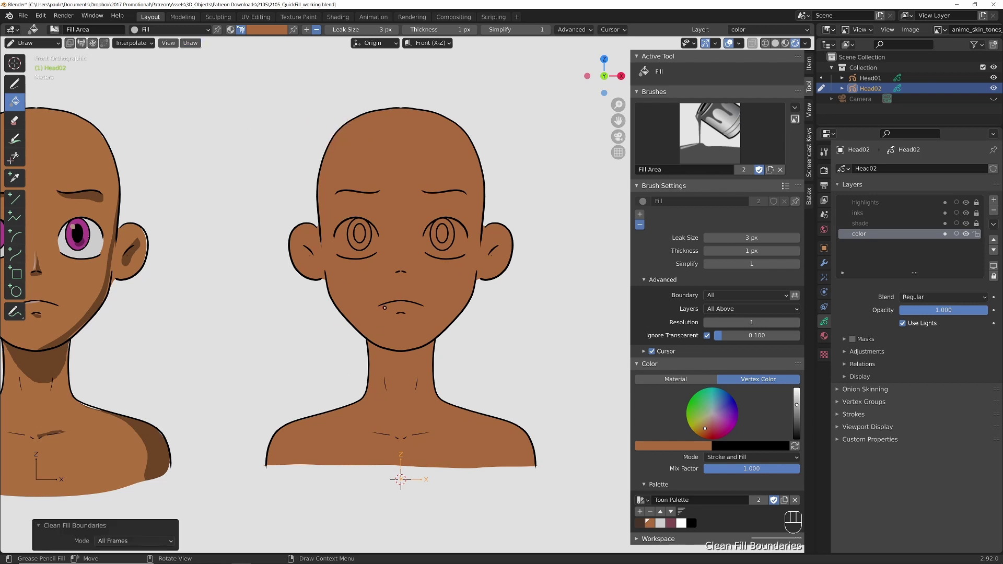
- Check the cleaned-up strokes of Head02 in Edit Mode
{"action": "scroll", "coordinate": [385, 308], "scroll_direction": "up", "scroll_amount": 3}
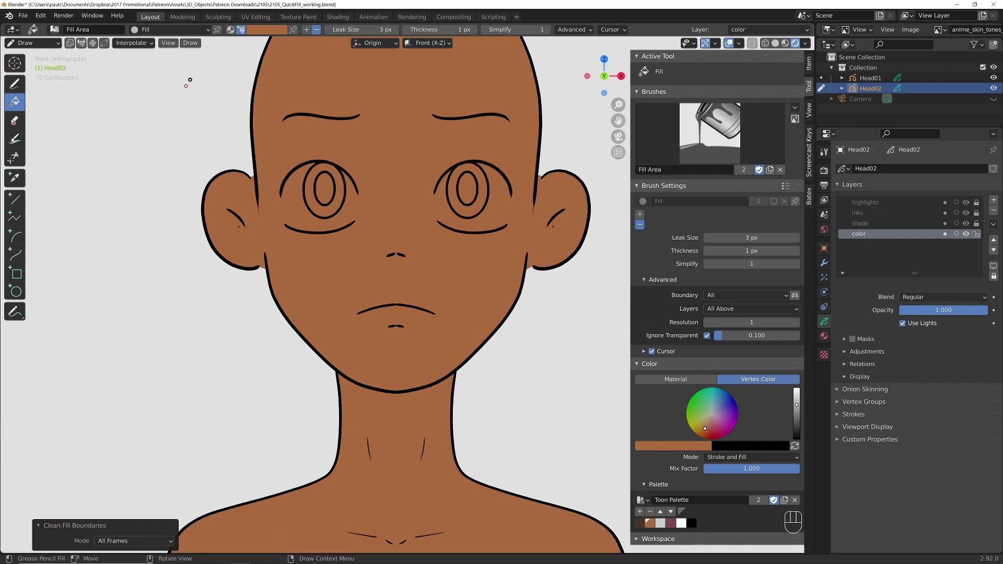
{"action": "left_click", "coordinate": [32, 43]}
{"action": "left_click", "coordinate": [29, 67]}
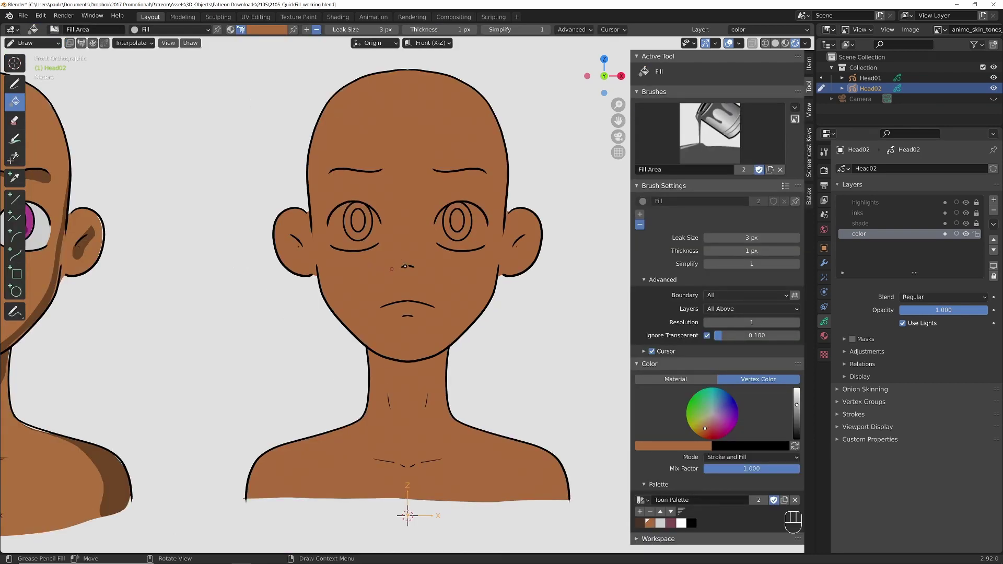
- Set the Fill tool's direction to Normal for coloring the eyes of Head02
{"action": "scroll", "coordinate": [405, 266], "scroll_direction": "up", "scroll_amount": 2}
{"action": "middle_click_drag", "start_coordinate": [406, 265], "coordinate": [418, 347], "text": "shift"}
{"action": "scroll", "coordinate": [418, 348], "scroll_direction": "up", "scroll_amount": 1}
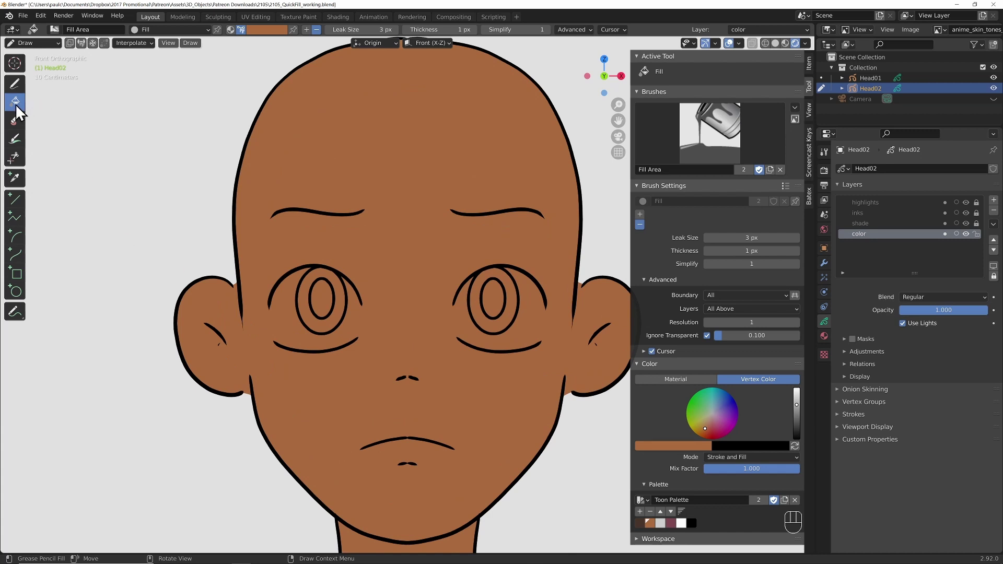
{"action": "left_click", "coordinate": [306, 30]}
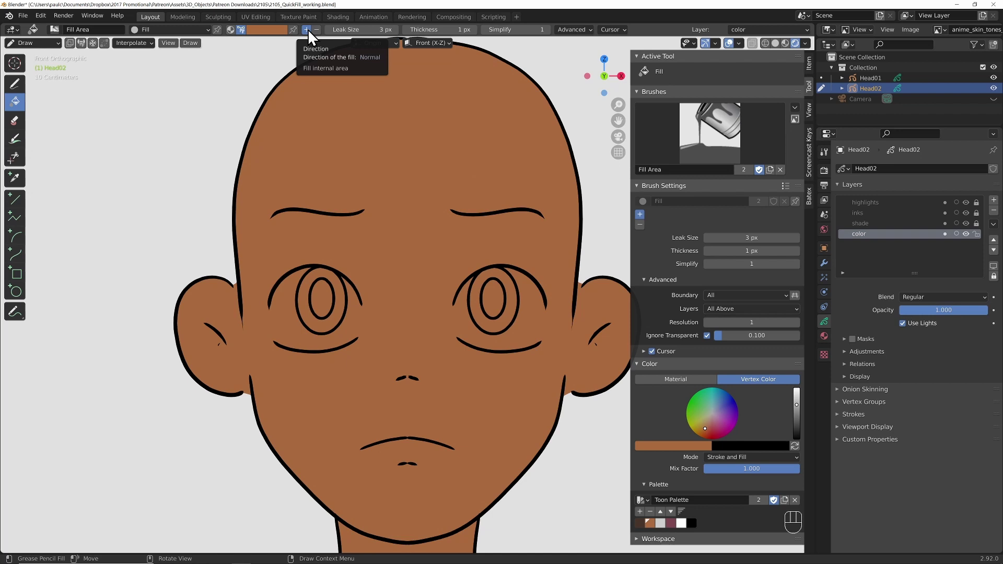
- Pick the light gray swatch of the Toon Palette and tint it pale lavender for the eye whites
{"action": "left_click", "coordinate": [660, 523]}
{"action": "left_click", "coordinate": [714, 414]}
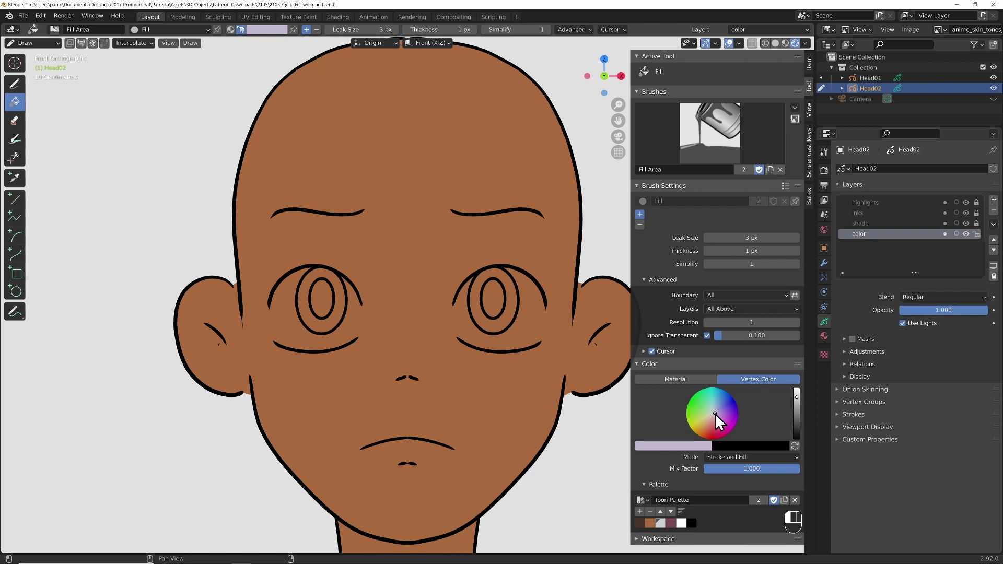
{"action": "left_click_drag", "start_coordinate": [679, 444], "coordinate": [684, 455]}
{"action": "left_click", "coordinate": [659, 523]}
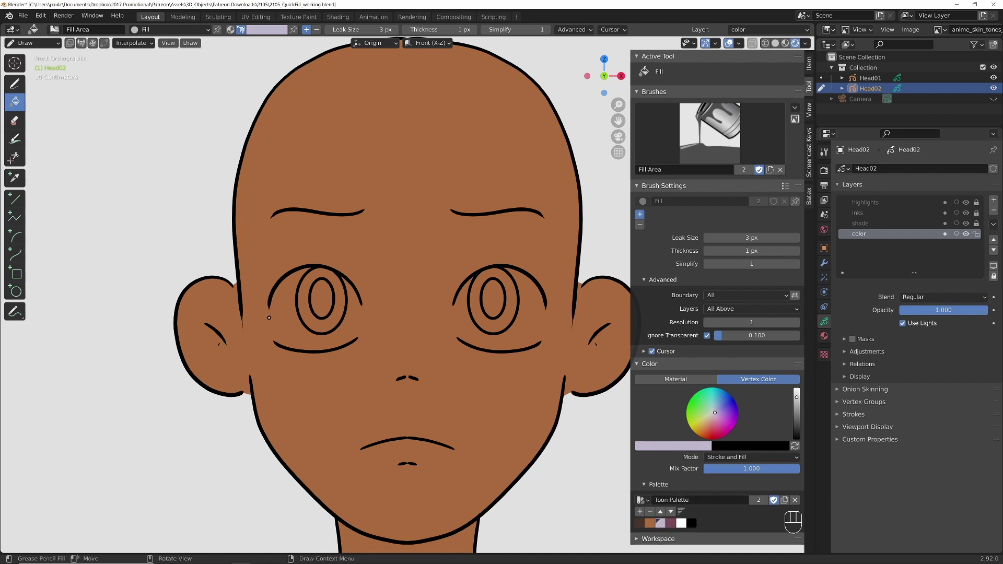
- Close the gaps at the corners of both eyes with boundary strokes and fill the eye whites with pale lavender
{"action": "left_click", "coordinate": [268, 303], "text": "alt"}
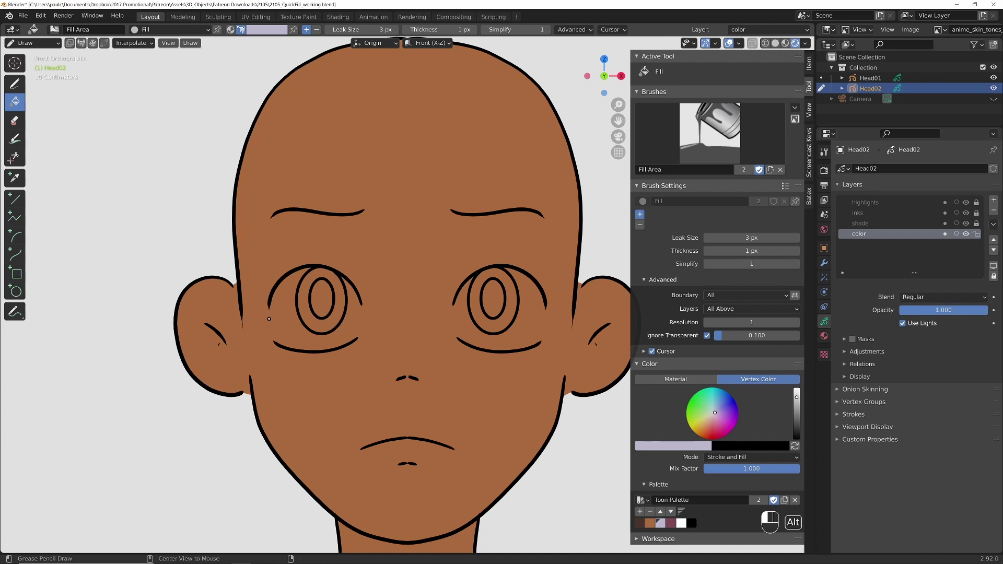
{"action": "left_click_drag", "start_coordinate": [272, 337], "coordinate": [275, 343], "text": "alt"}
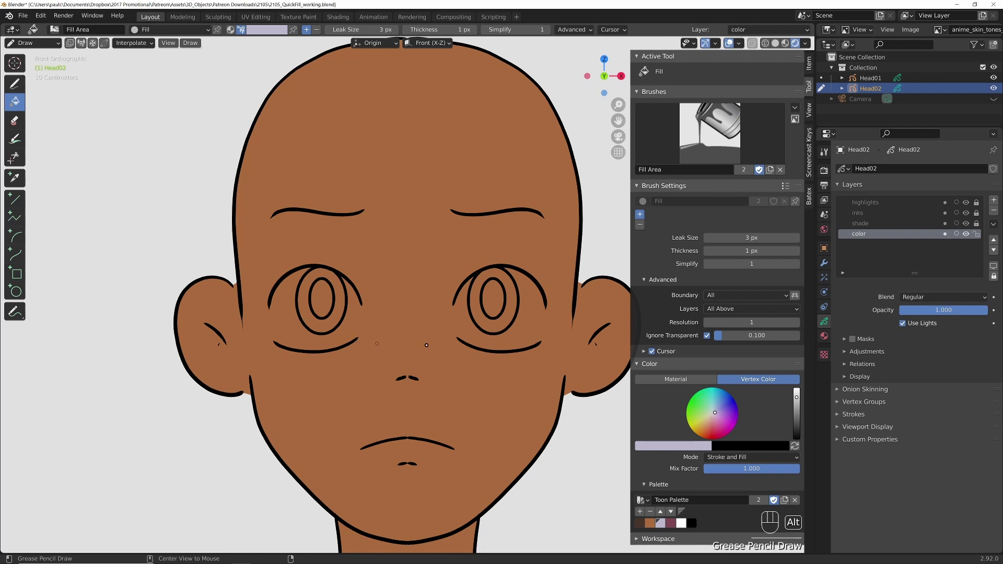
{"action": "left_click", "coordinate": [453, 302], "text": "alt"}
{"action": "left_click", "coordinate": [543, 307], "text": "alt"}
{"action": "left_click", "coordinate": [530, 316]}
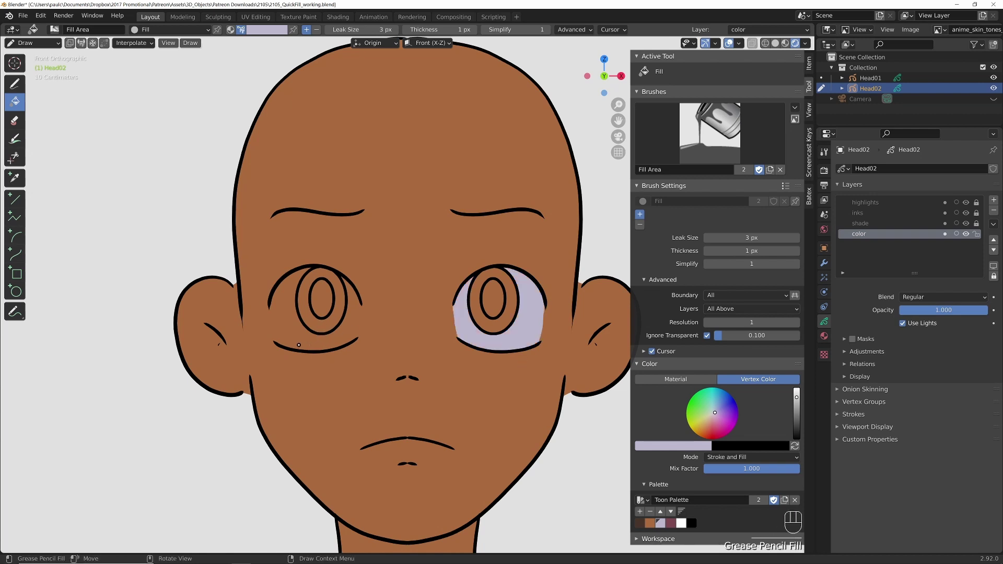
{"action": "left_click", "coordinate": [340, 332]}
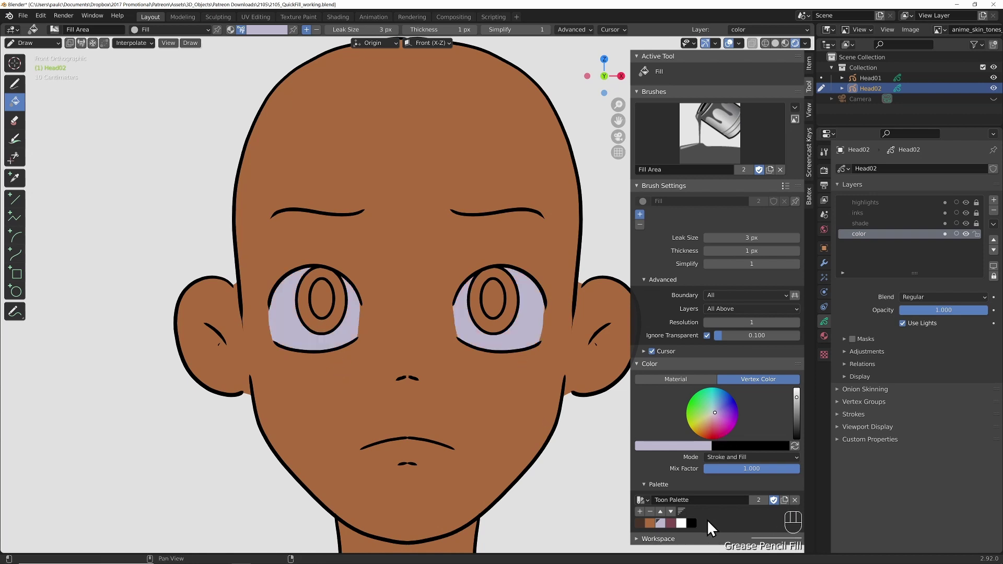
- Recolor the mauve Toon Palette swatch to a muted blue and fill both irises of Head02 with it
{"action": "left_click", "coordinate": [668, 522]}
{"action": "left_click", "coordinate": [714, 416]}
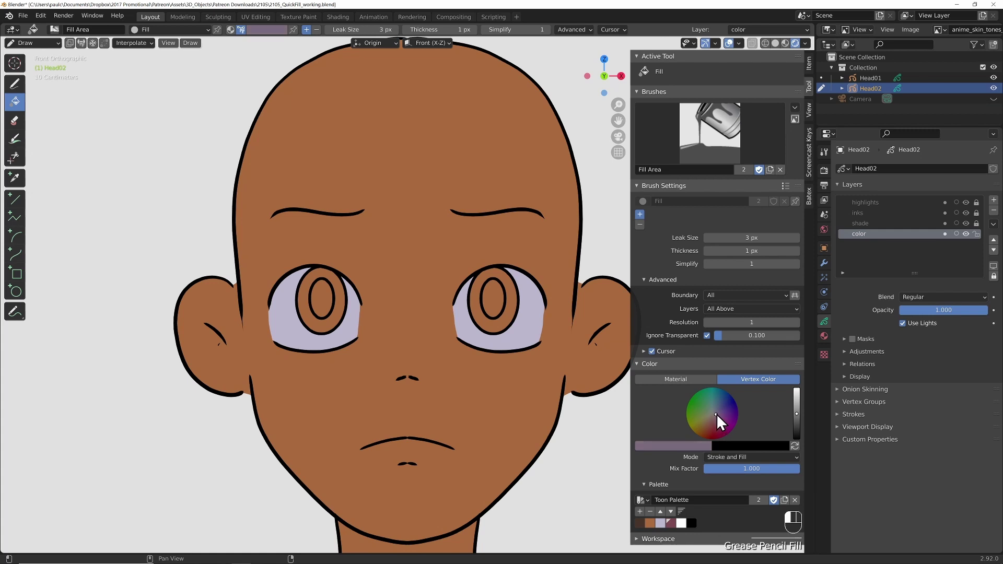
{"action": "left_click", "coordinate": [717, 414]}
{"action": "left_click_drag", "start_coordinate": [718, 411], "coordinate": [719, 403]}
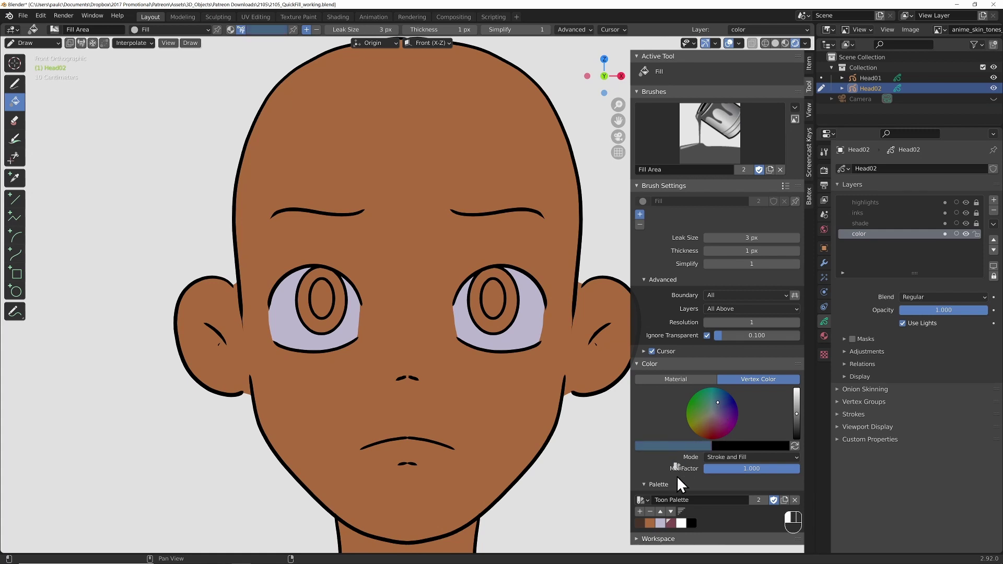
{"action": "left_click", "coordinate": [669, 522]}
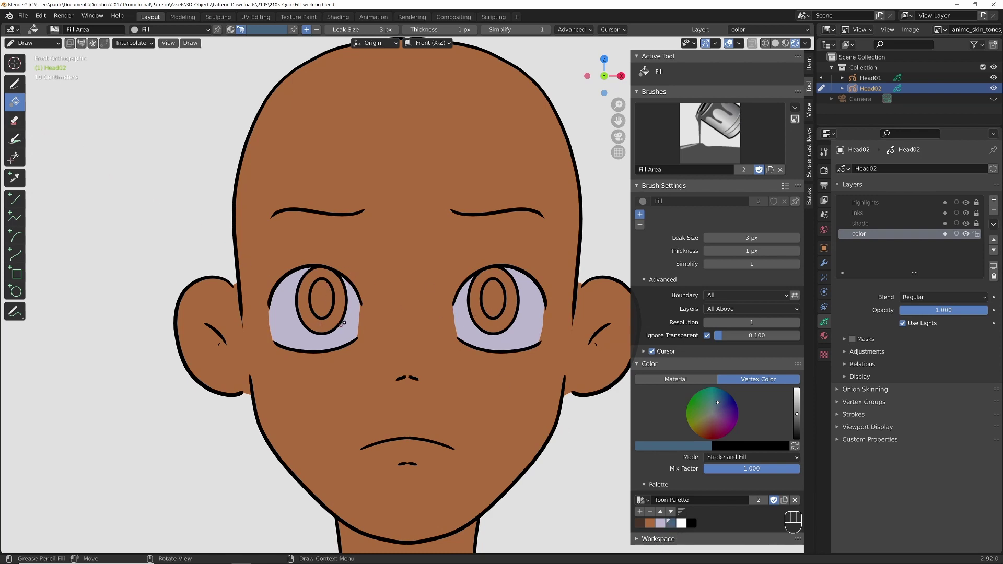
{"action": "left_click", "coordinate": [326, 324]}
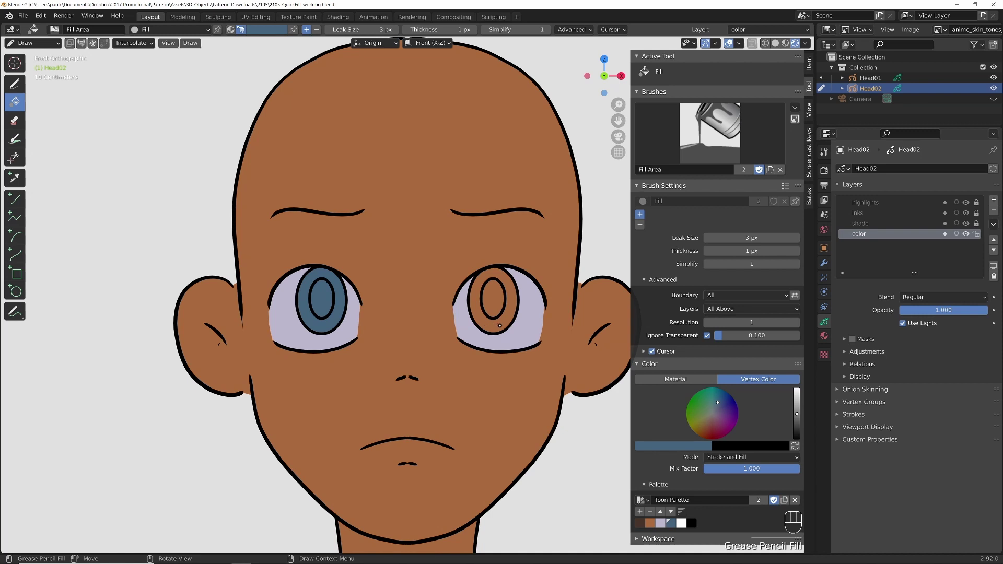
{"action": "left_click", "coordinate": [481, 296]}
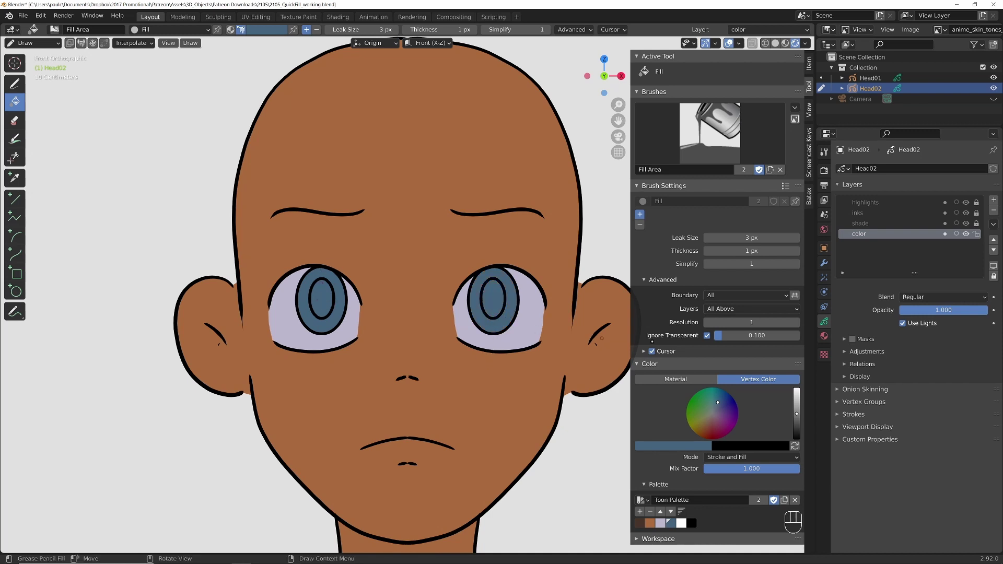
- Lock the color layer and make the unlocked inks layer the active one
{"action": "left_click", "coordinate": [976, 233]}
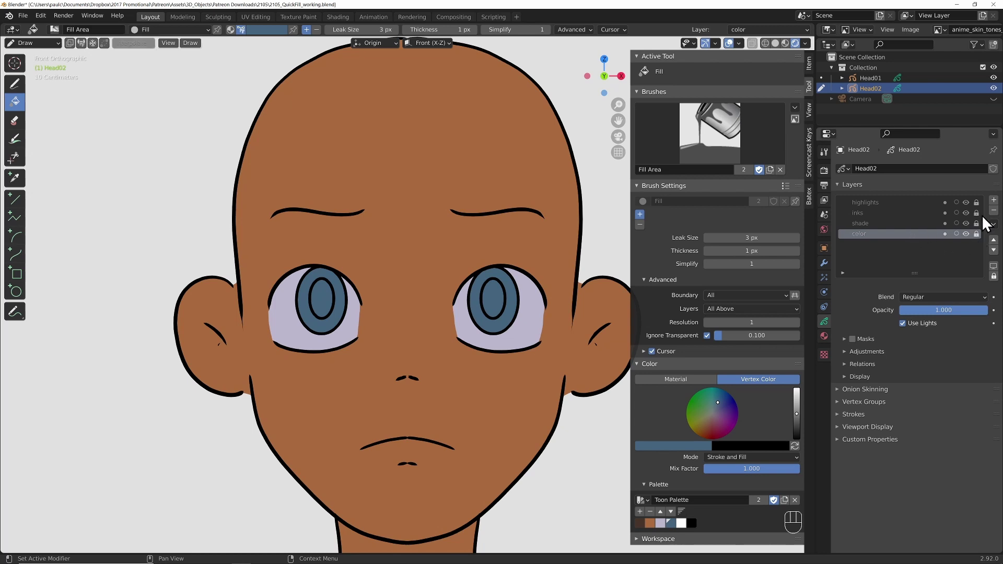
{"action": "left_click", "coordinate": [976, 212]}
{"action": "left_click", "coordinate": [911, 215]}
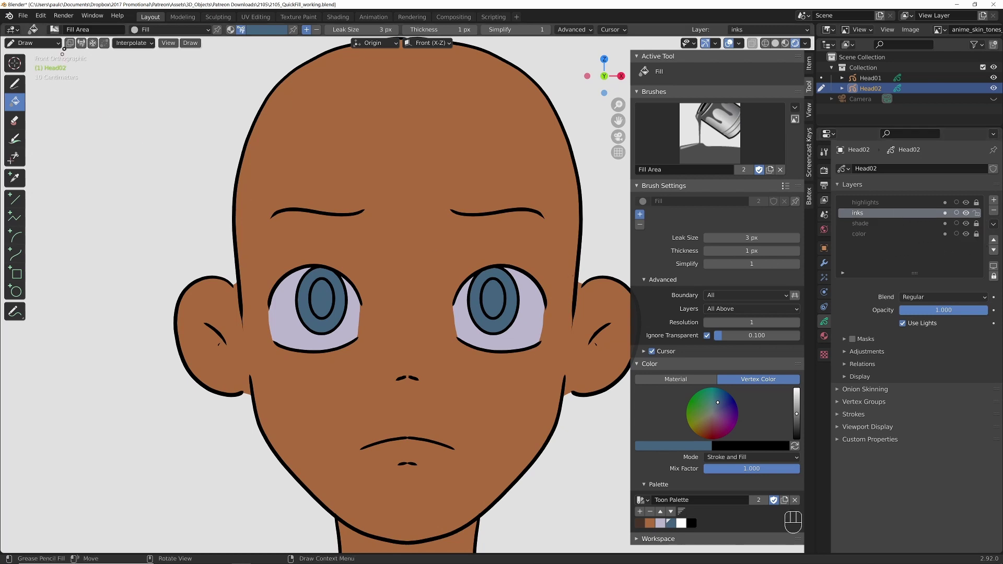
- Select both pupil outline strokes in Edit Mode and assign the Fill material to them
{"action": "left_click", "coordinate": [42, 44]}
{"action": "left_click", "coordinate": [31, 65]}
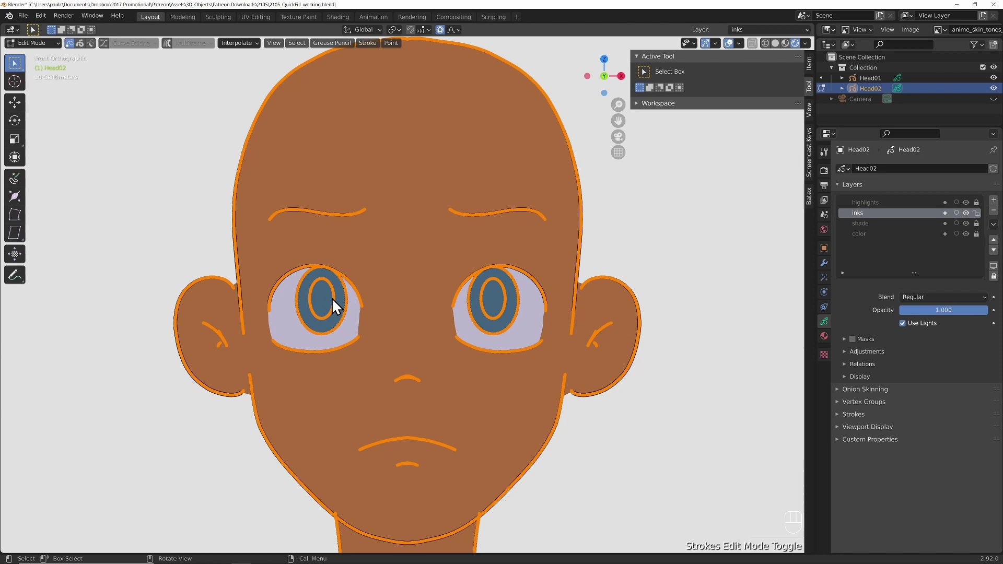
{"action": "left_click", "coordinate": [333, 299]}
{"action": "left_click", "coordinate": [500, 312]}
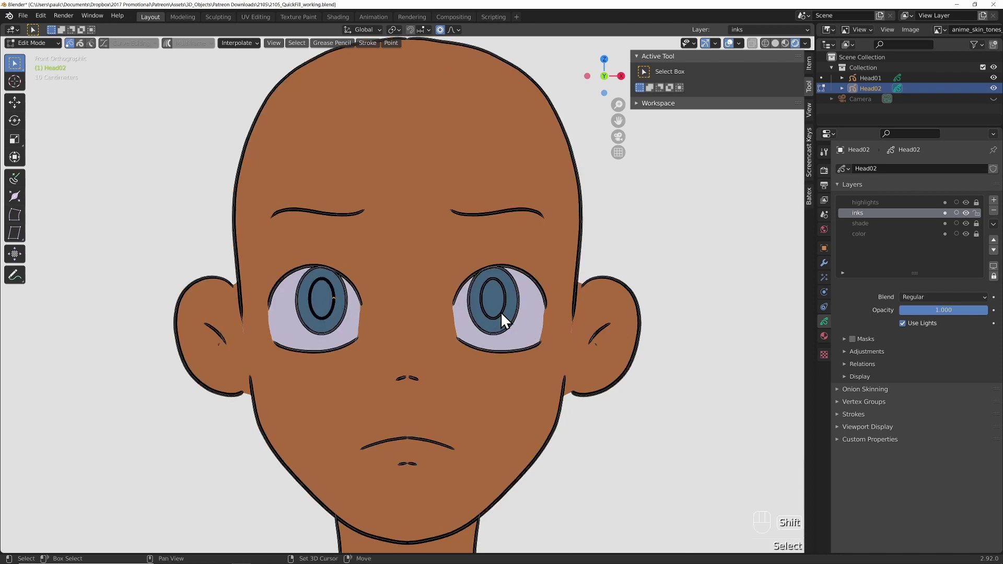
{"action": "key", "text": "l"}
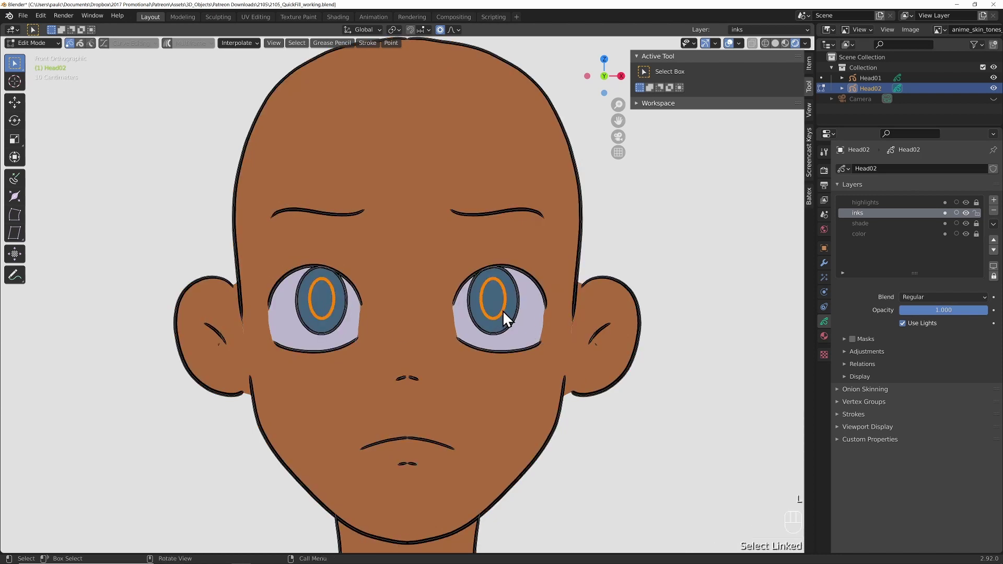
{"action": "left_click", "coordinate": [826, 338]}
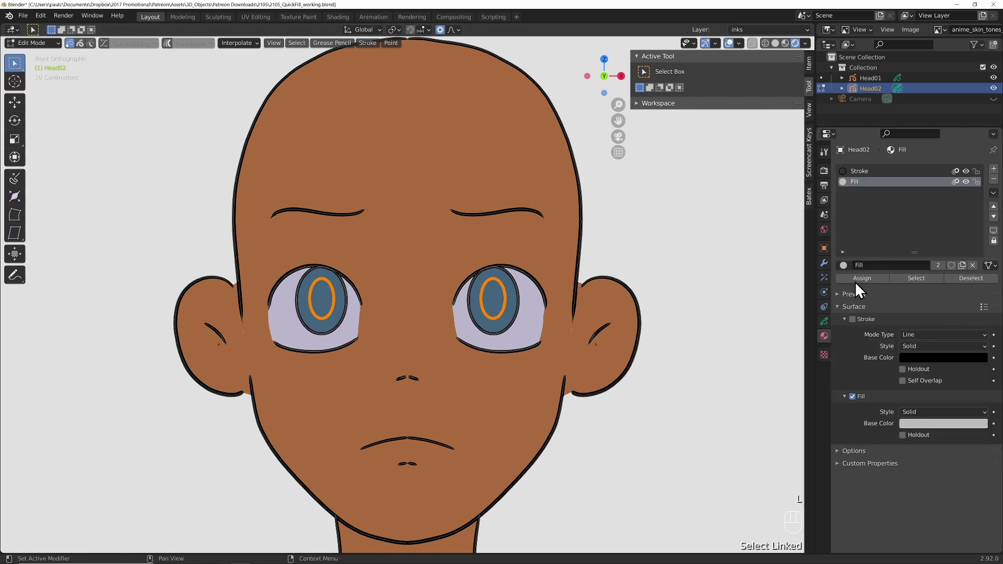
{"action": "left_click", "coordinate": [860, 171]}
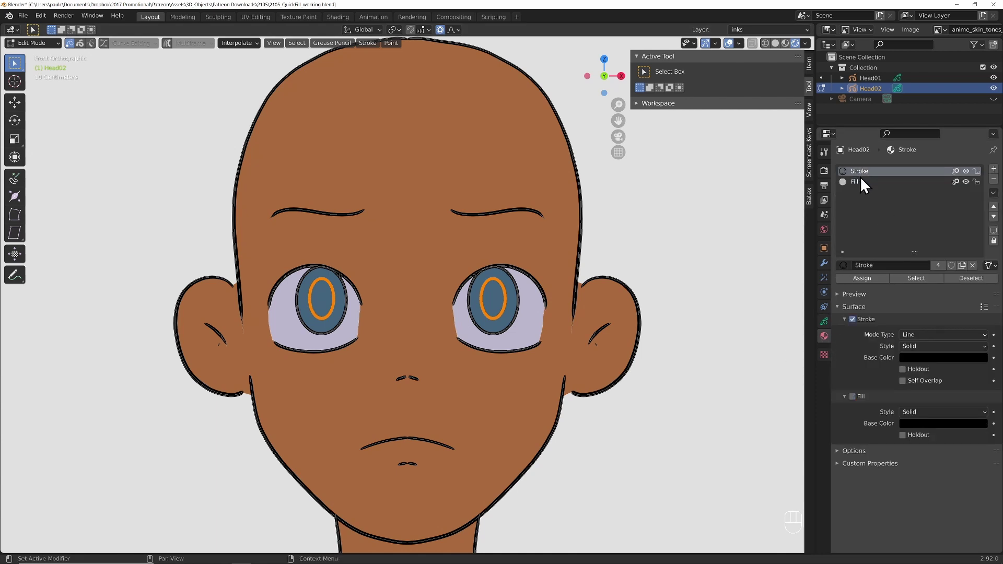
{"action": "left_click", "coordinate": [854, 181]}
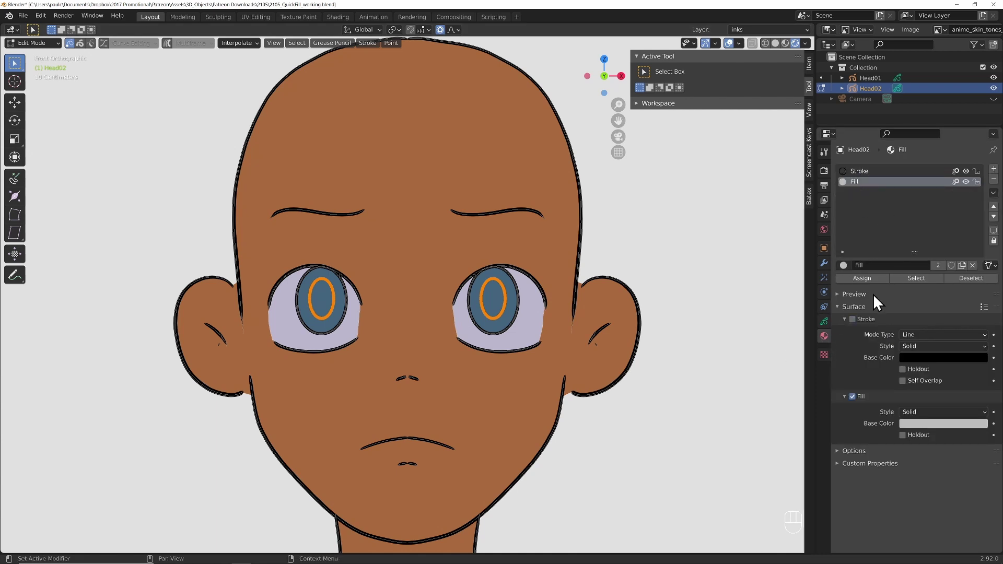
{"action": "left_click", "coordinate": [867, 277]}
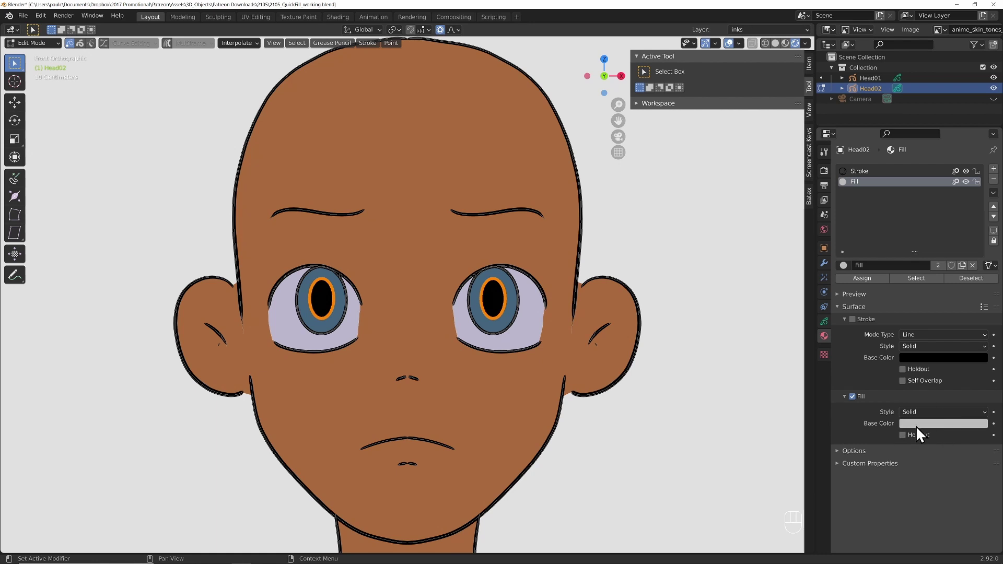
- Return to Draw Mode and tint the pupils on the inks layer with the black palette swatch using the Tint tool
{"action": "left_click", "coordinate": [33, 43]}
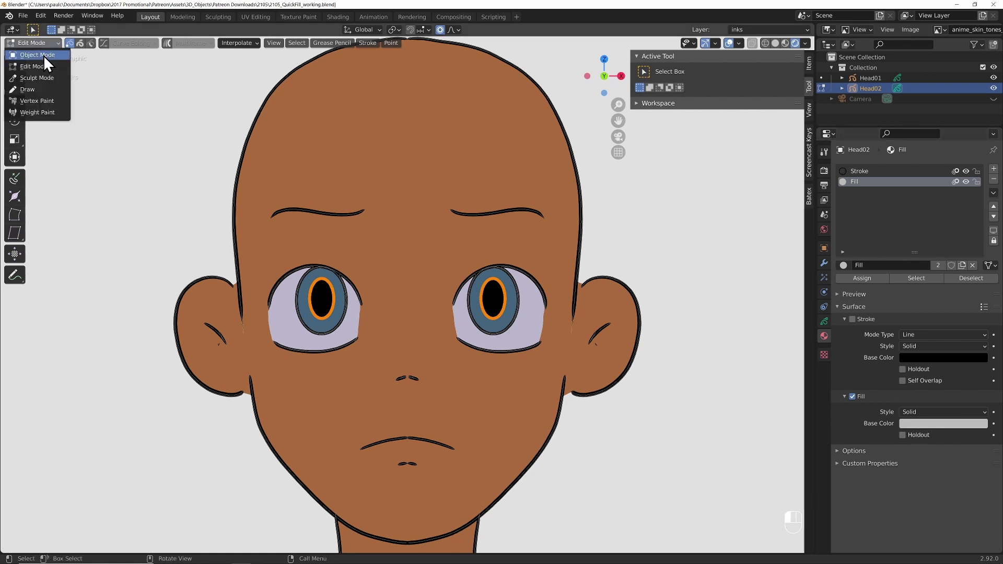
{"action": "left_click", "coordinate": [29, 89]}
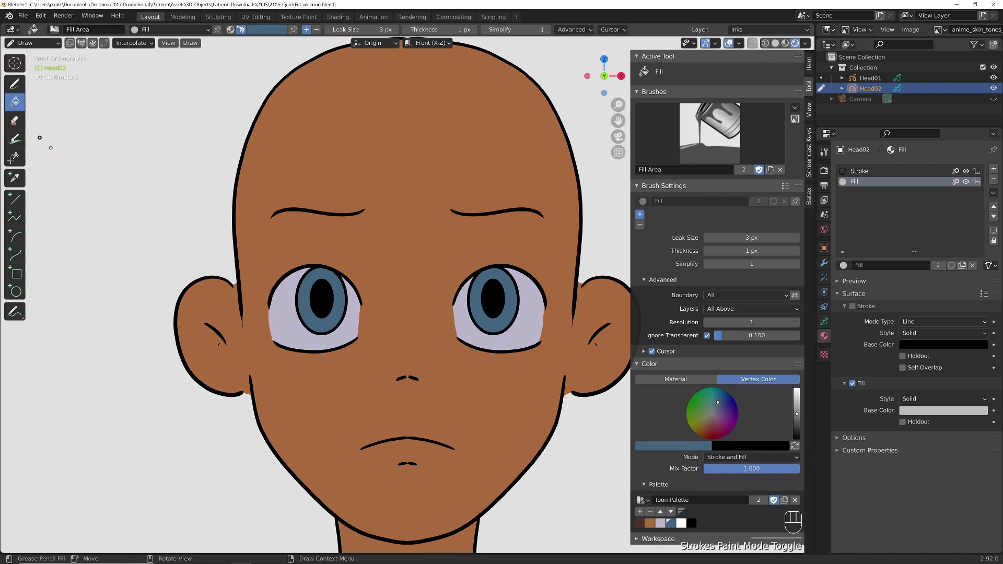
{"action": "left_click", "coordinate": [13, 140]}
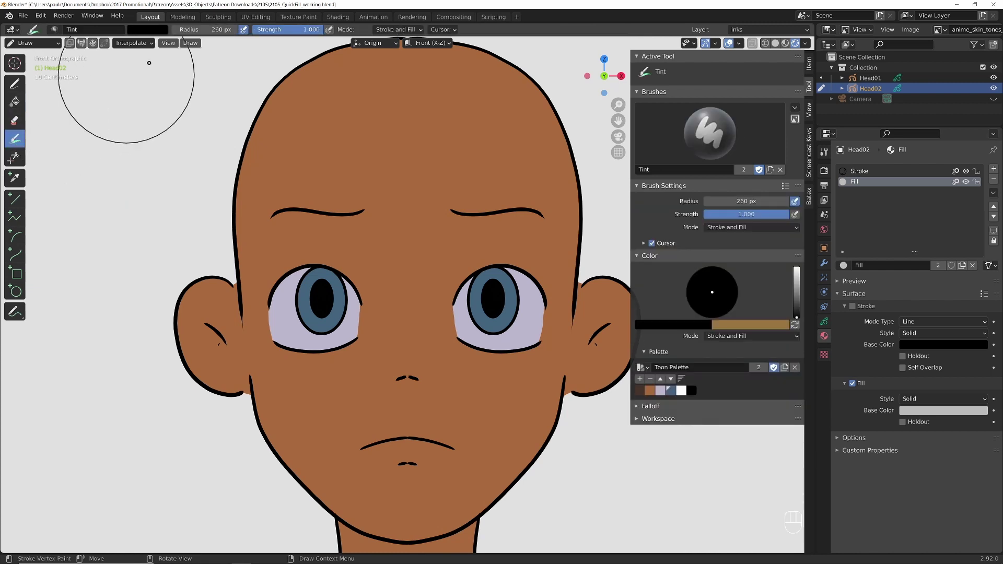
{"action": "left_click", "coordinate": [691, 390]}
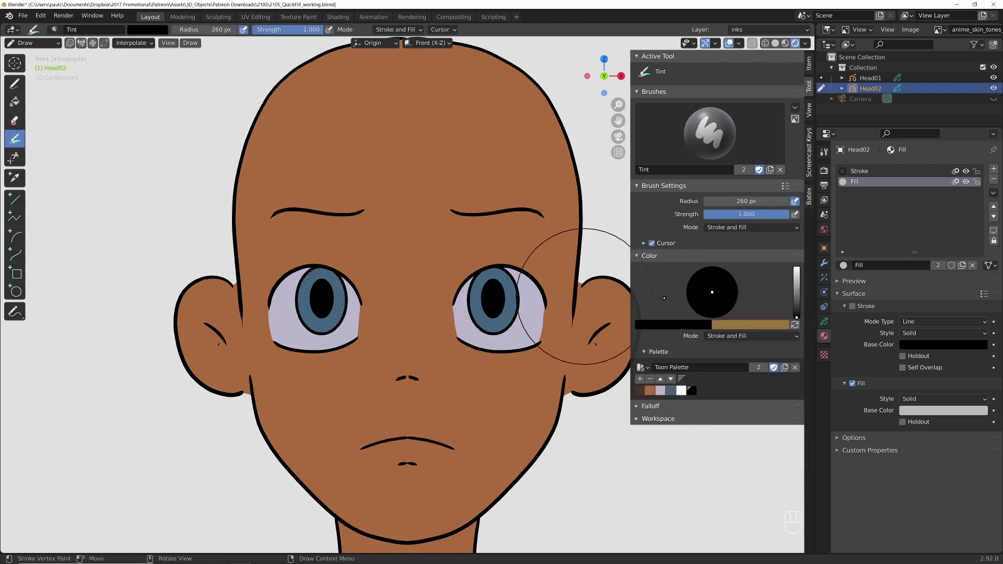
{"action": "left_click", "coordinate": [824, 321]}
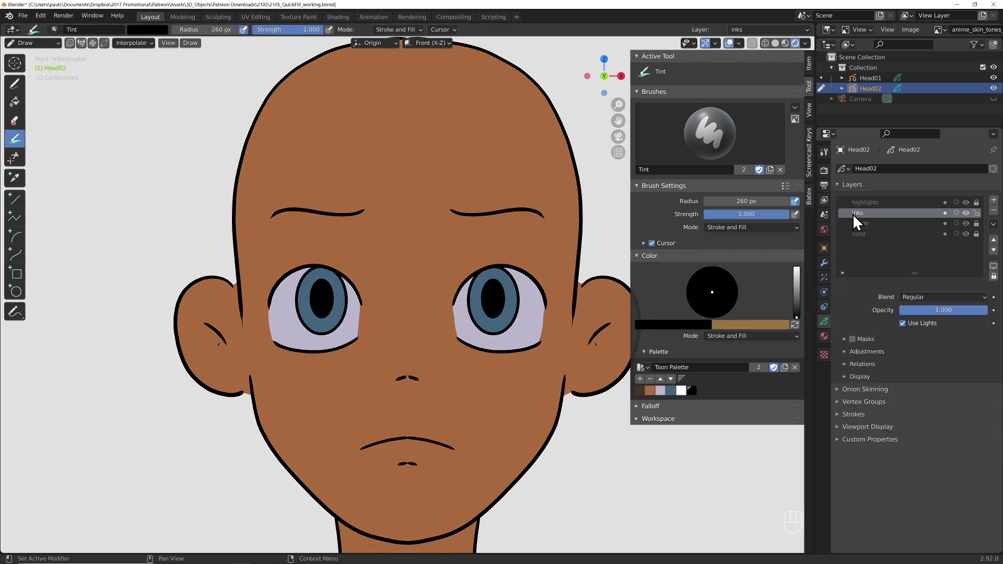
{"action": "left_click_drag", "start_coordinate": [512, 306], "coordinate": [475, 303]}
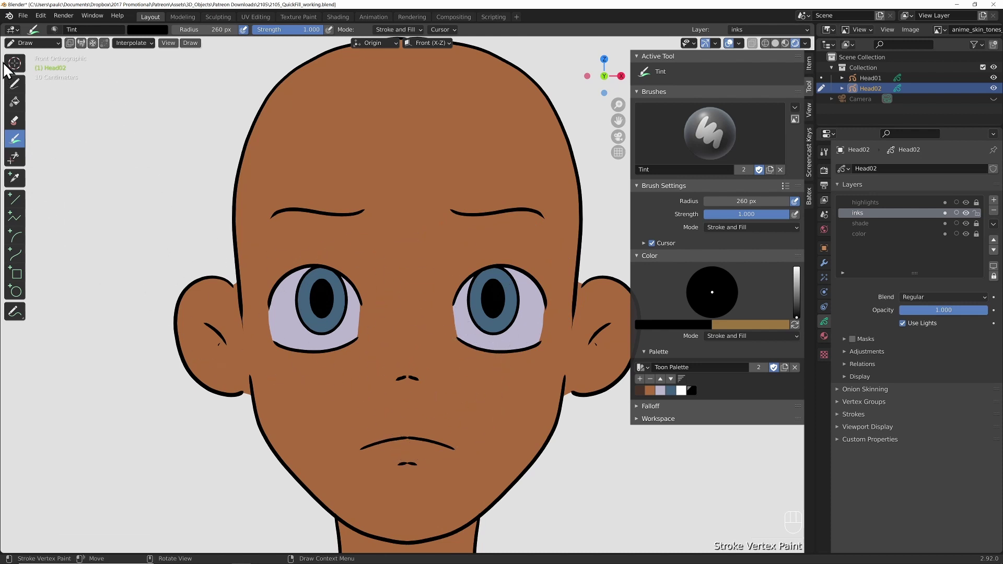
- Switch to the Draw tool, lock the inks layer and make the unlocked shade layer active
{"action": "left_click", "coordinate": [15, 84]}
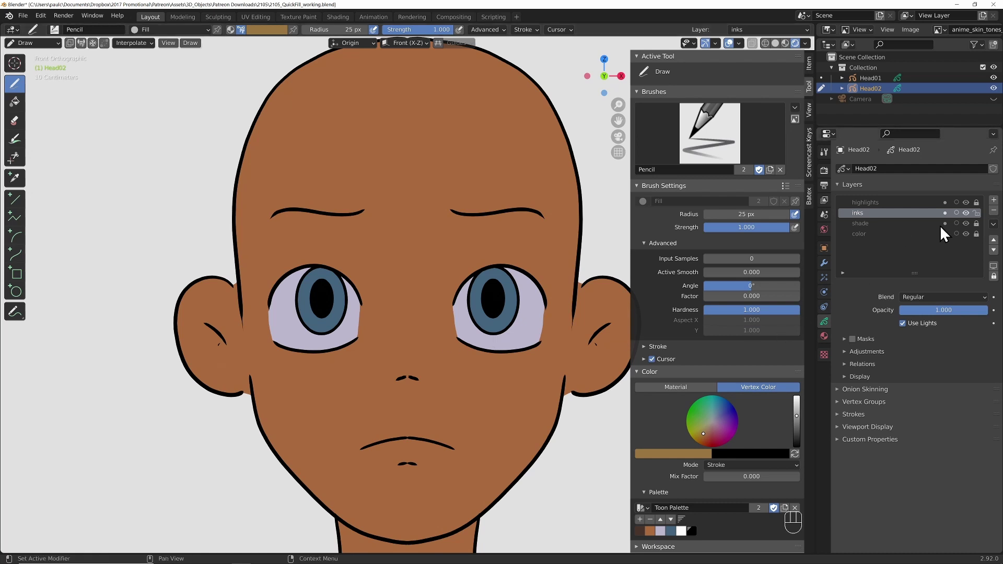
{"action": "left_click", "coordinate": [976, 213]}
{"action": "left_click", "coordinate": [976, 224]}
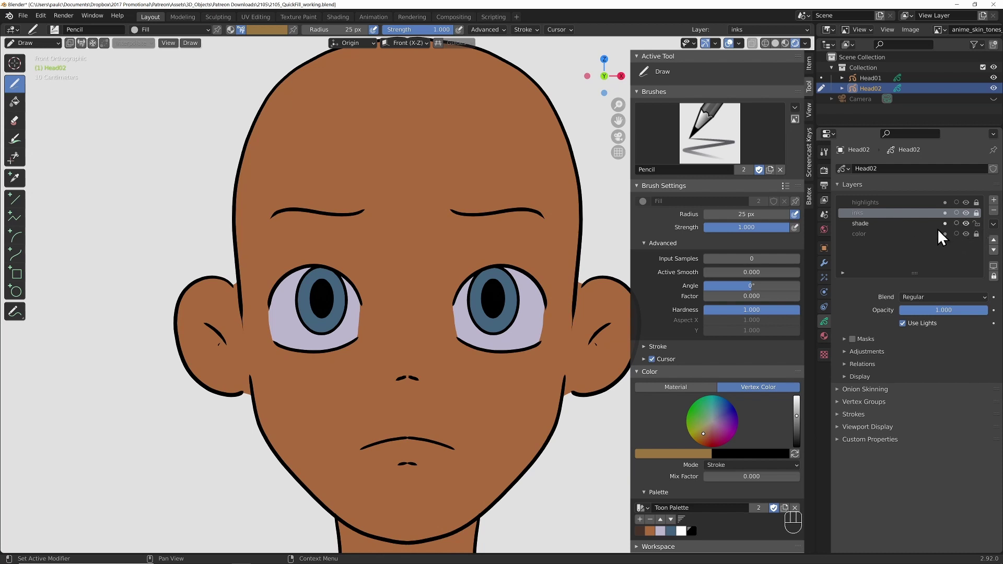
{"action": "scroll", "coordinate": [539, 332], "scroll_direction": "down", "scroll_amount": 2}
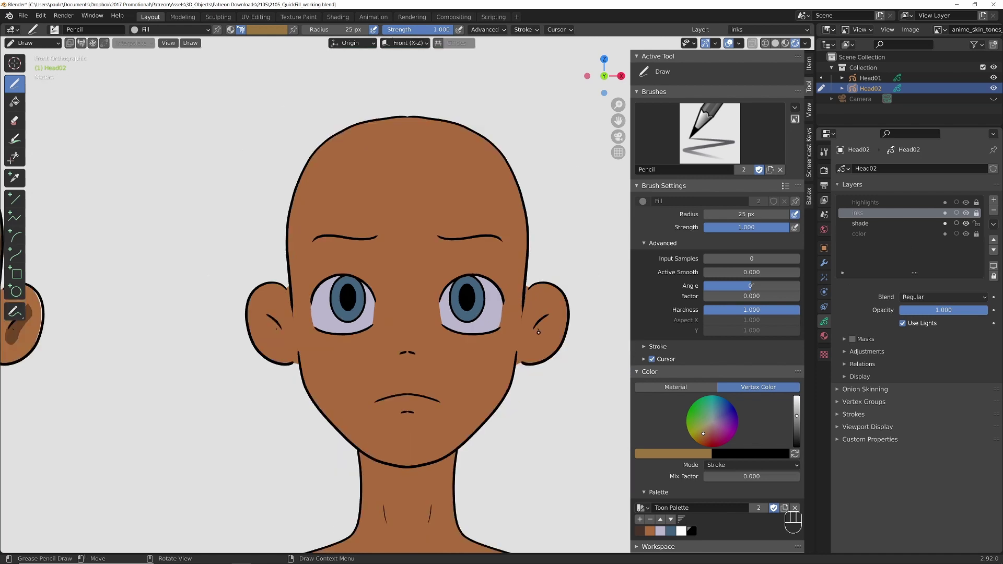
{"action": "scroll", "coordinate": [538, 332], "scroll_direction": "down", "scroll_amount": 1}
{"action": "middle_click_drag", "start_coordinate": [535, 350], "coordinate": [535, 287], "text": "shift"}
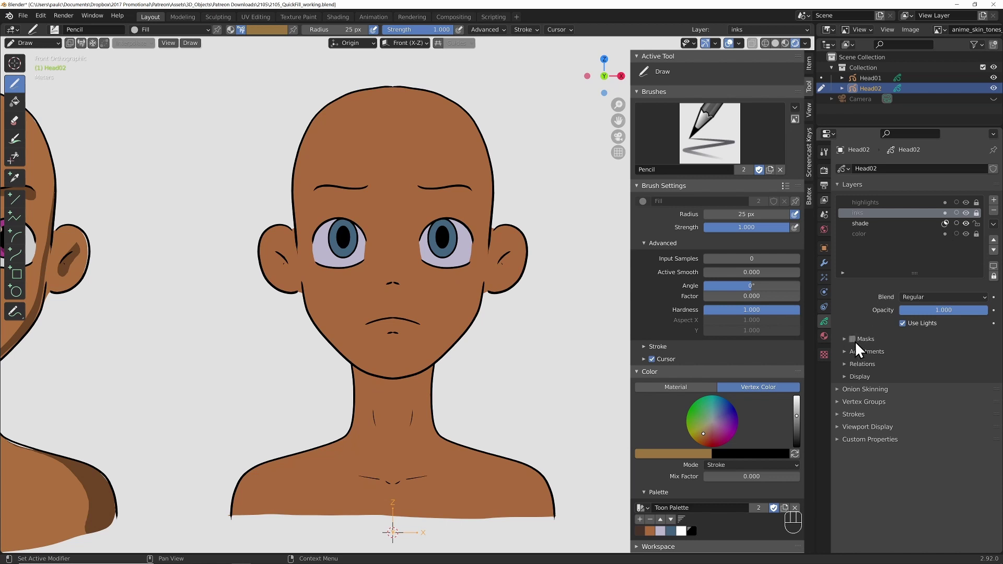
{"action": "left_click", "coordinate": [858, 223]}
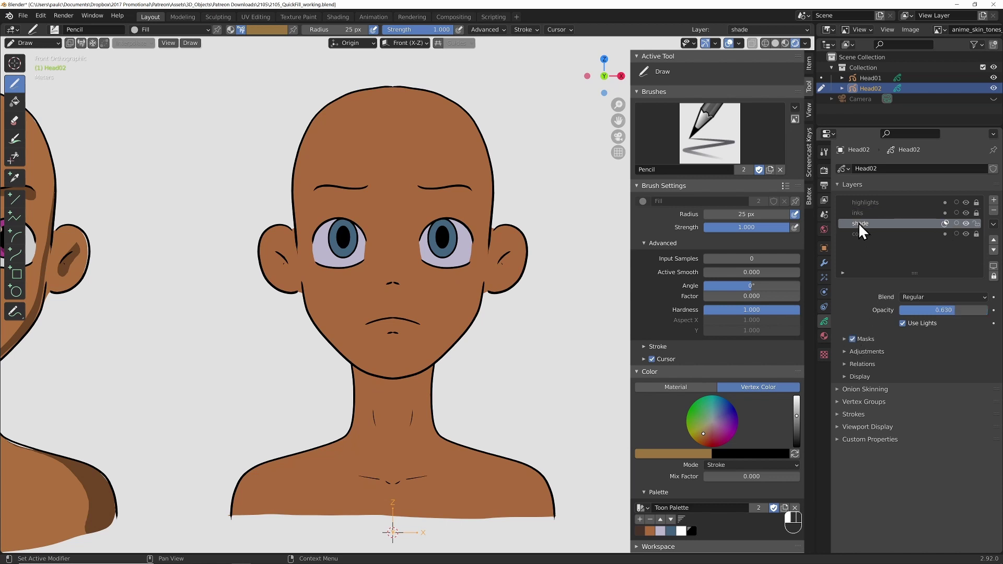
- Add the color layer as a mask on the shade layer
{"action": "left_click", "coordinate": [844, 339]}
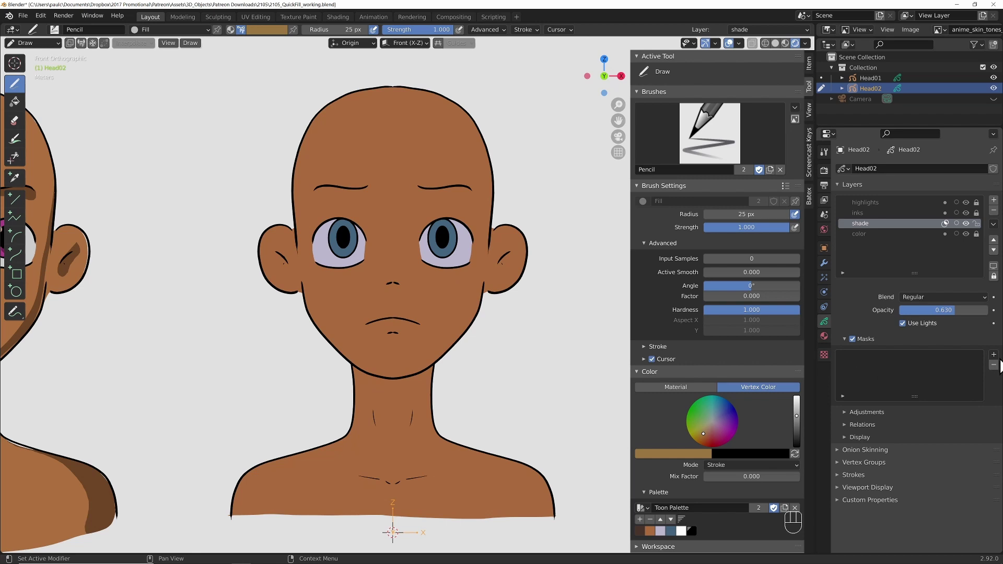
{"action": "left_click", "coordinate": [993, 355]}
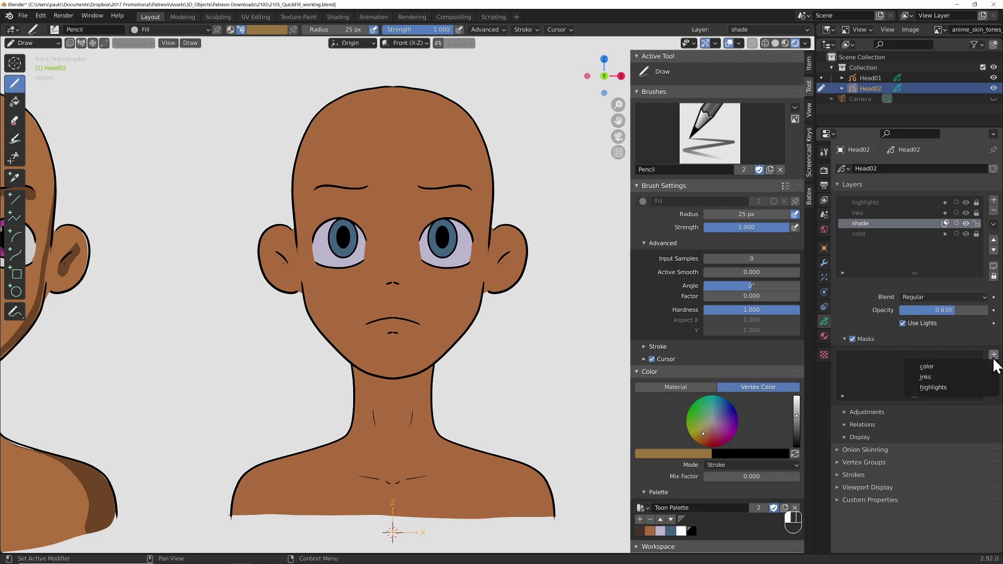
{"action": "left_click", "coordinate": [963, 368]}
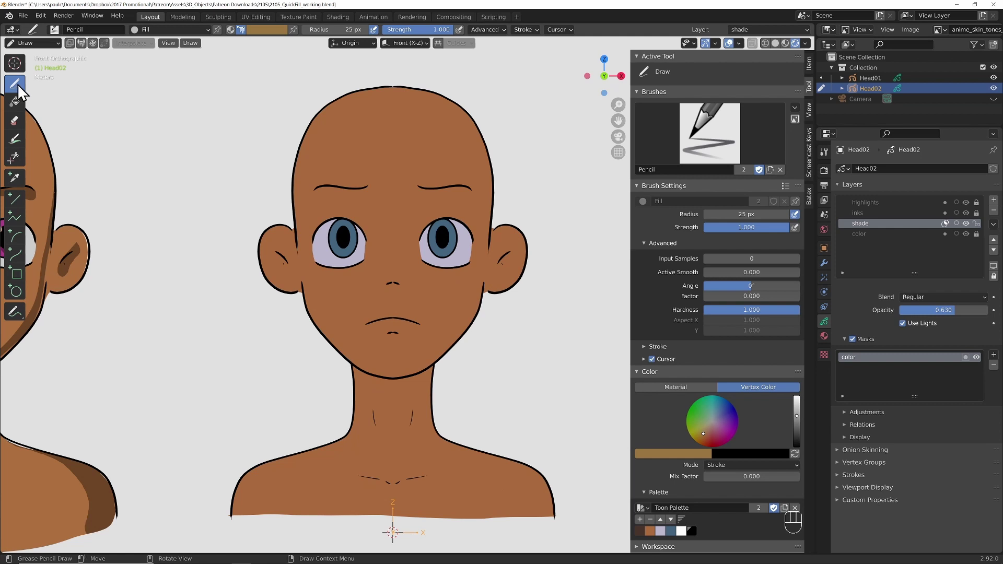
- Set up the Ink Pen brush with the Fill material and the black Toon Palette swatch for shading
{"action": "left_click", "coordinate": [55, 29]}
{"action": "left_click", "coordinate": [110, 59]}
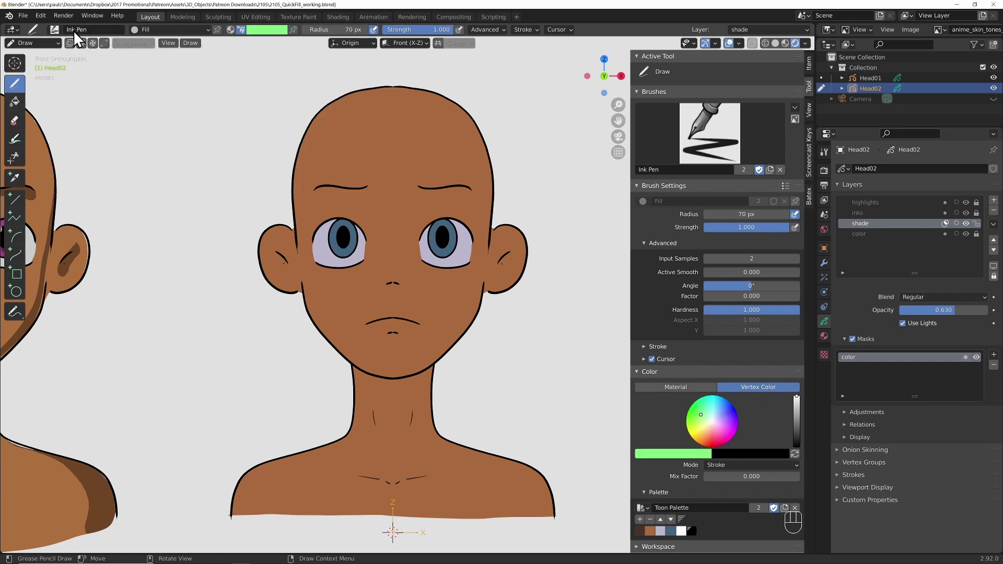
{"action": "left_click", "coordinate": [173, 30]}
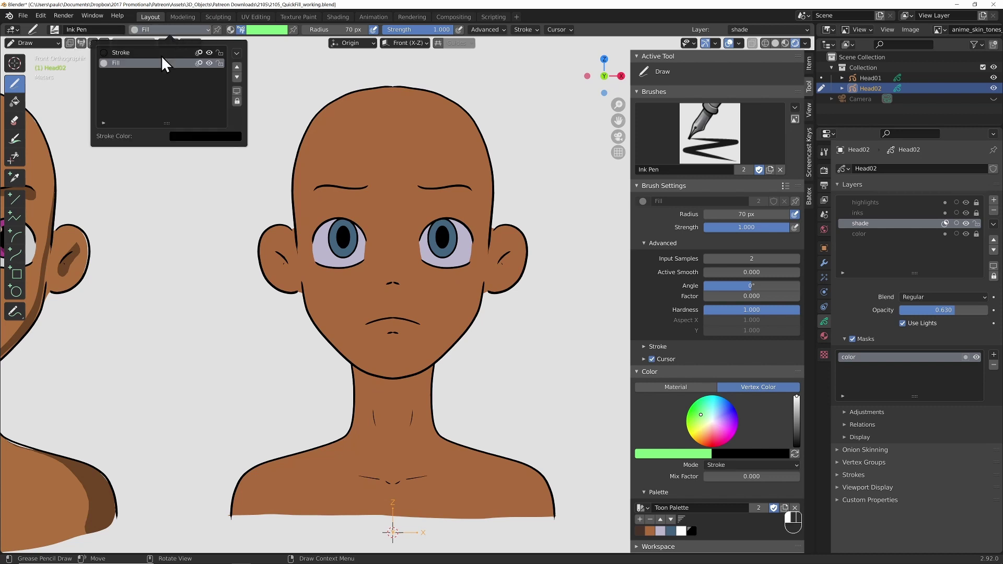
{"action": "left_click", "coordinate": [690, 534]}
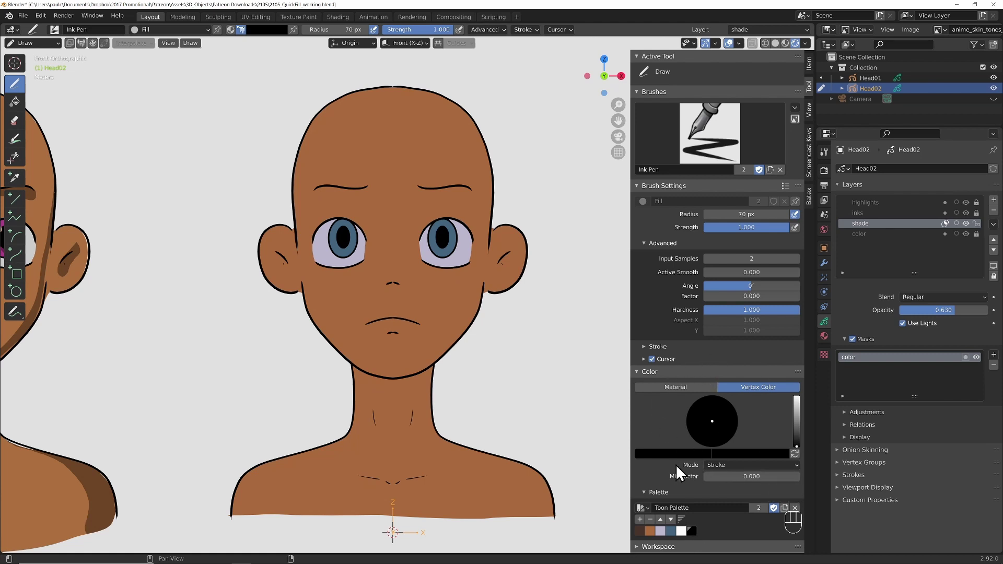
- Set the brush's vertex color mode to Stroke and Fill with a mix factor of 1.000
{"action": "left_click", "coordinate": [716, 465]}
{"action": "left_click", "coordinate": [724, 500]}
{"action": "left_click_drag", "start_coordinate": [706, 478], "coordinate": [803, 477]}
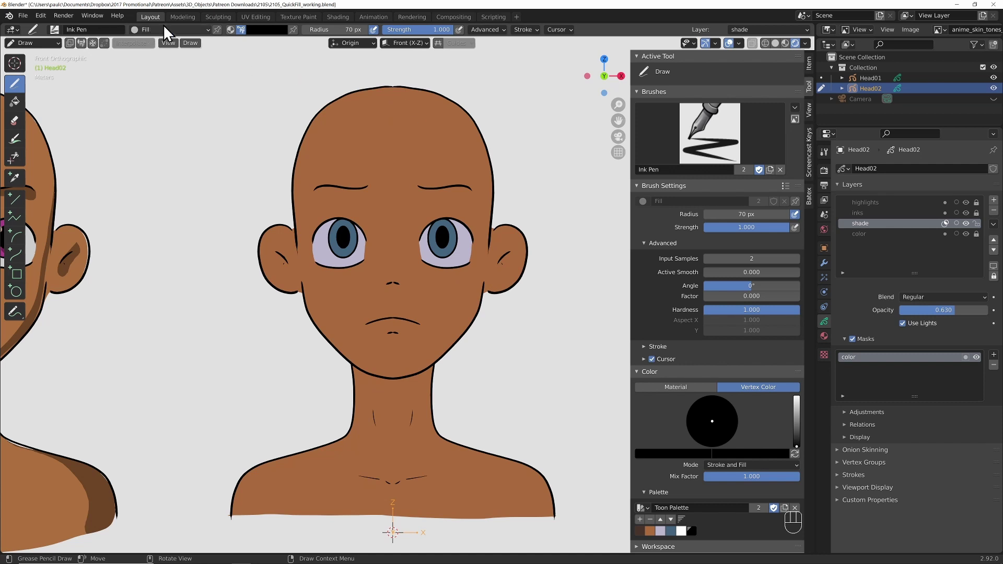
- Draw one filled shade shape covering the shadow side of the face, the ear, the neck and the shoulder of Head02
{"action": "mouse_move", "coordinate": [420, 89]}
{"action": "left_mouse_down"}
{"action": "mouse_move", "coordinate": [455, 110]}
{"action": "mouse_move", "coordinate": [473, 144]}
{"action": "mouse_move", "coordinate": [470, 192]}
{"action": "mouse_move", "coordinate": [419, 189]}
{"action": "mouse_move", "coordinate": [471, 205]}
{"action": "mouse_move", "coordinate": [471, 298]}
{"action": "mouse_move", "coordinate": [450, 338]}
{"action": "mouse_move", "coordinate": [402, 373]}
{"action": "mouse_move", "coordinate": [348, 363]}
{"action": "mouse_move", "coordinate": [389, 438]}
{"action": "mouse_move", "coordinate": [428, 399]}
{"action": "mouse_move", "coordinate": [431, 440]}
{"action": "mouse_move", "coordinate": [481, 458]}
{"action": "mouse_move", "coordinate": [523, 503]}
{"action": "left_mouse_up"}
{"action": "key", "text": "ctrl+z"}
{"action": "key", "text": "ctrl+shift+z"}
{"action": "key", "text": "ctrl+z"}
{"action": "key", "text": "ctrl+z"}
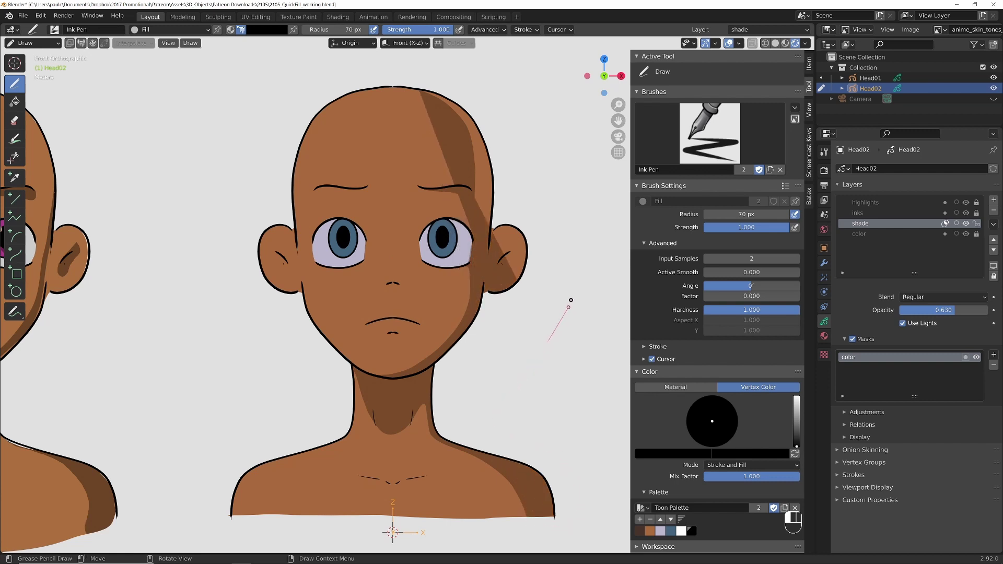
{"action": "key", "text": "ctrl+shift+z"}
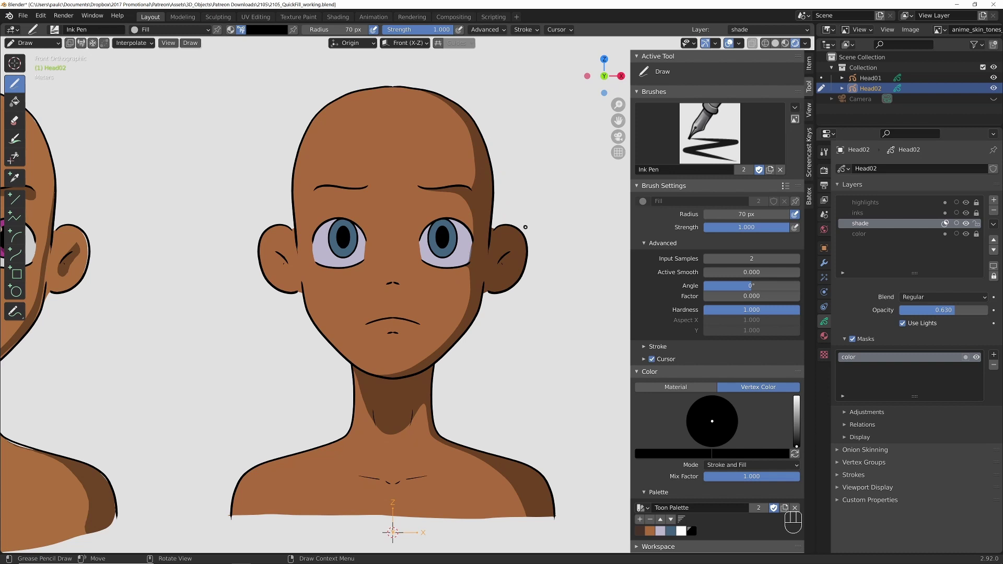
- Select the whole shade stroke in Edit Mode and close it with Set Cyclical State, creating geometry between its ends
{"action": "key", "text": "Tab"}
{"action": "key", "text": "a"}
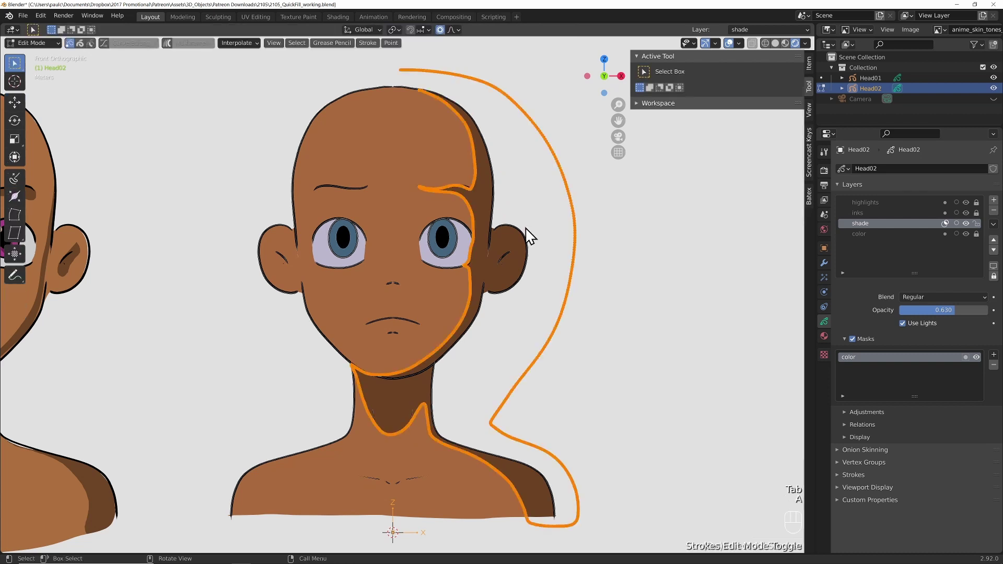
{"action": "key", "text": "f"}
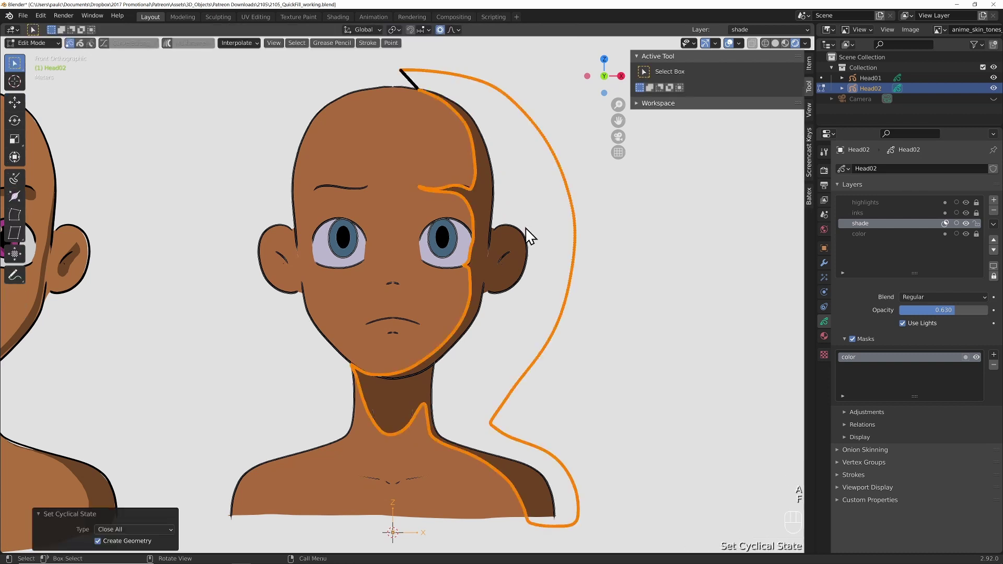
{"action": "key", "text": "a"}
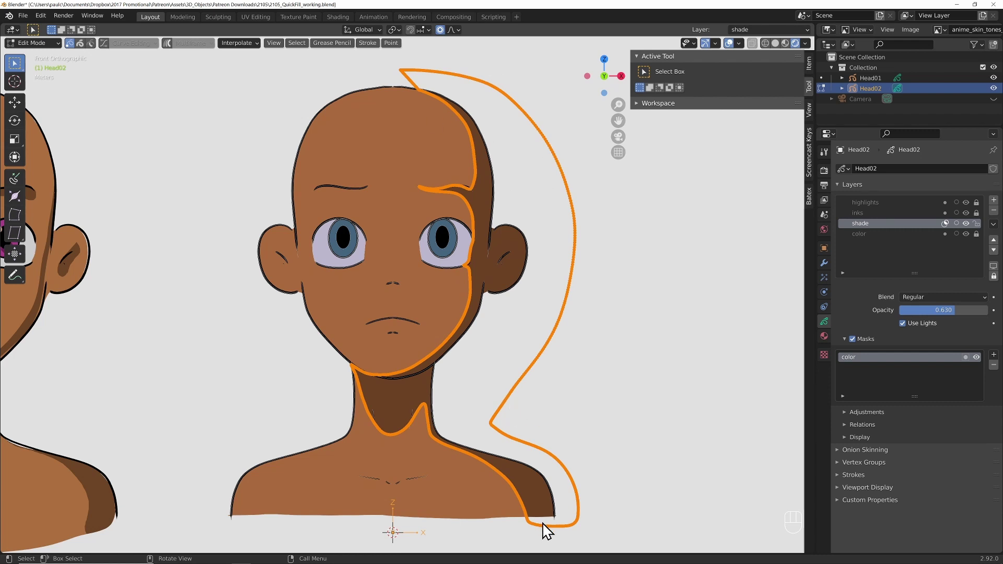
- Toggle the shade layer's mask off and back on to compare the unmasked shade shape
{"action": "left_click", "coordinate": [945, 223]}
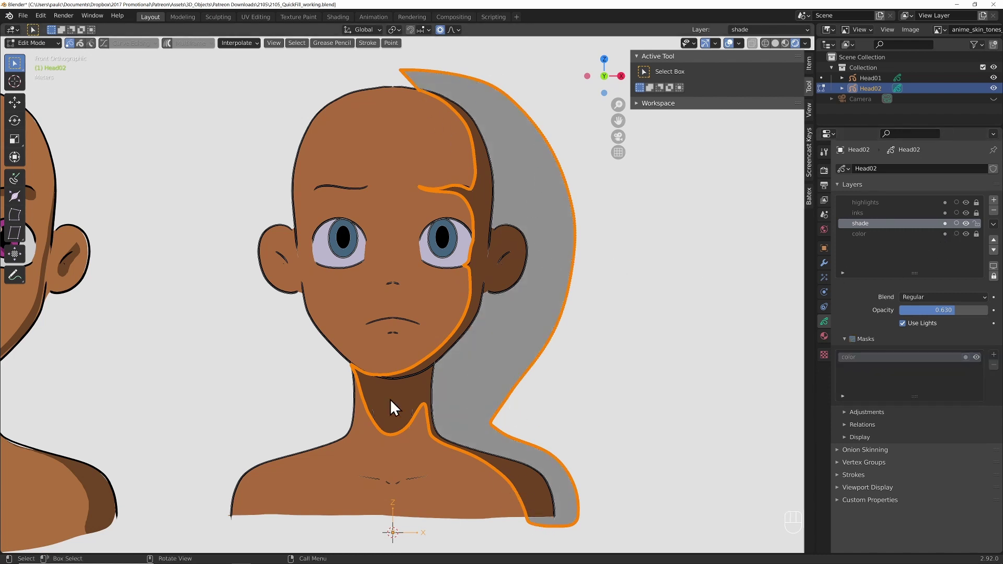
{"action": "left_click", "coordinate": [945, 224]}
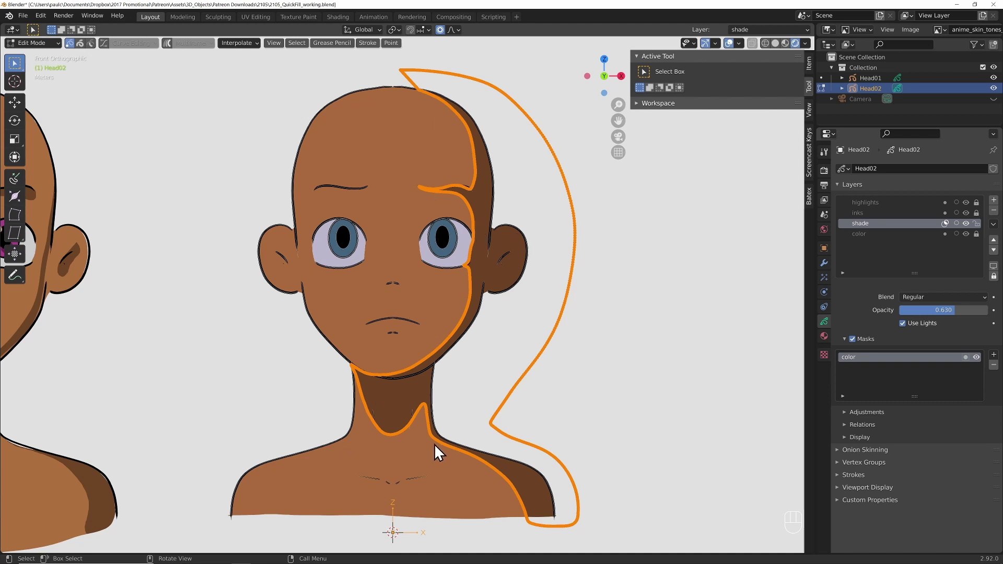
- Return to Draw Mode and draw a black shadow under the eyebrow on the lit side with the Fill tool
{"action": "key", "text": "Tab"}
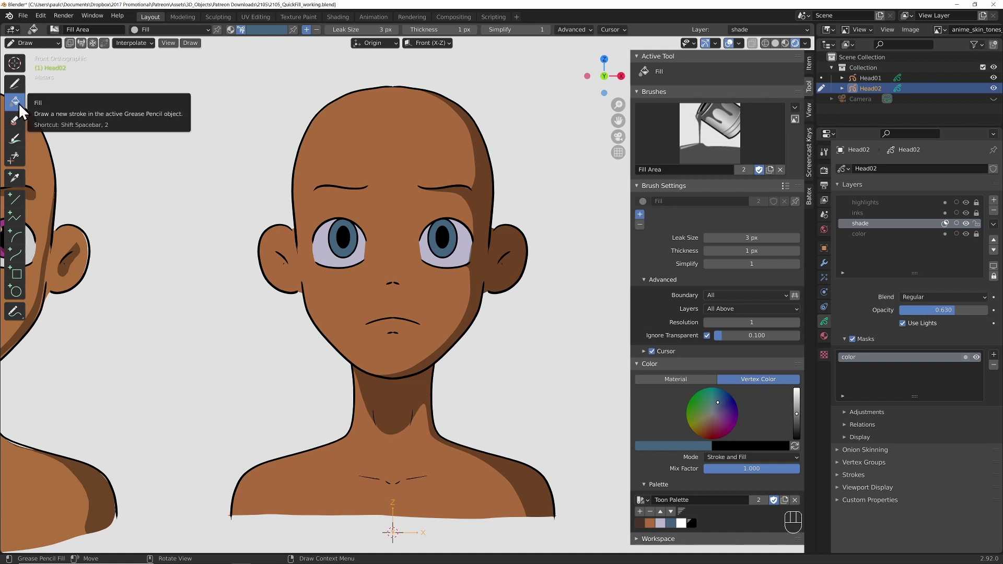
{"action": "key", "text": "shift"}
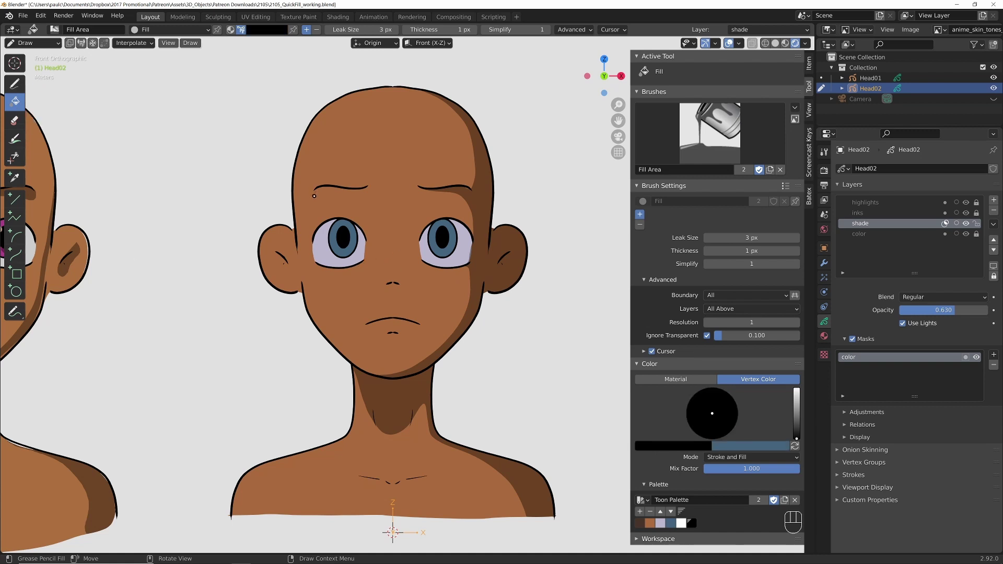
{"action": "mouse_move", "coordinate": [331, 186]}
{"action": "left_mouse_down", "text": "shift"}
{"action": "mouse_move", "coordinate": [370, 187]}
{"action": "mouse_move", "coordinate": [327, 202]}
{"action": "mouse_move", "coordinate": [315, 193]}
{"action": "left_mouse_up", "text": "shift"}
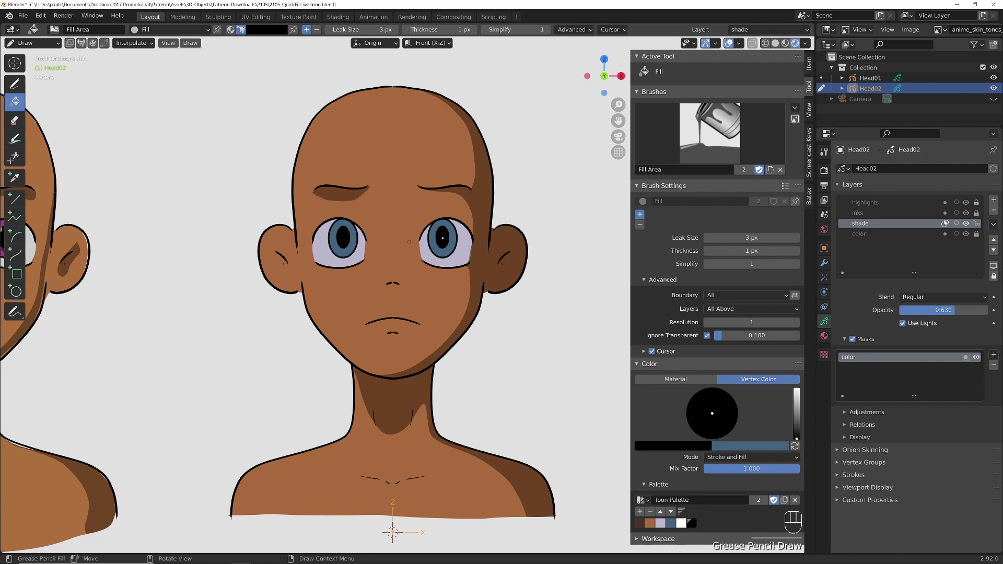
- Outline and fill shadows across the upper part of both eyes, inside the lit ear, under the nose and below the mouth
{"action": "key", "text": "shift"}
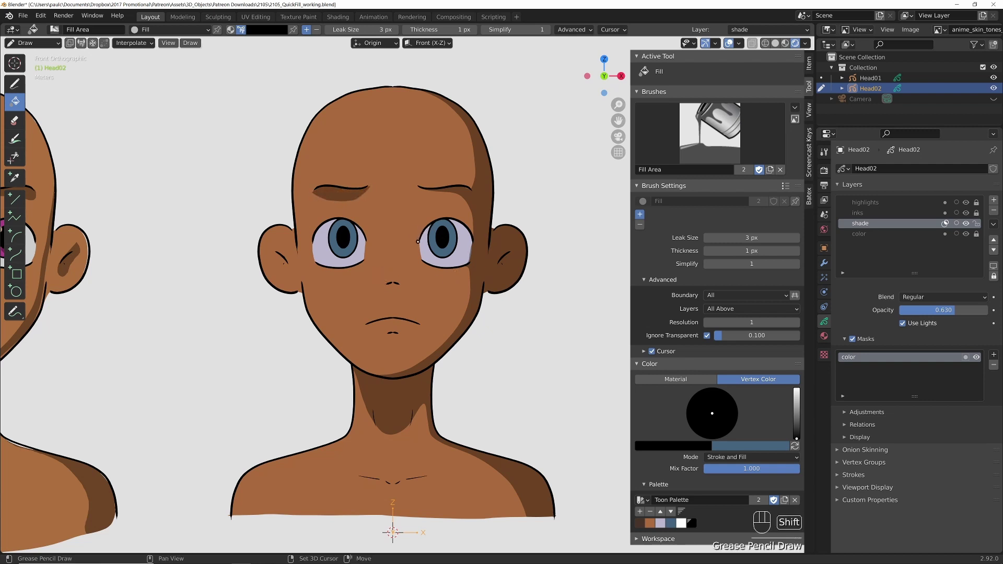
{"action": "mouse_move", "coordinate": [436, 220]}
{"action": "left_mouse_down", "text": "shift"}
{"action": "mouse_move", "coordinate": [470, 238]}
{"action": "mouse_move", "coordinate": [427, 236]}
{"action": "left_mouse_up", "text": "shift"}
{"action": "mouse_move", "coordinate": [322, 223]}
{"action": "left_mouse_down", "text": "shift"}
{"action": "mouse_move", "coordinate": [358, 230]}
{"action": "mouse_move", "coordinate": [319, 240]}
{"action": "left_mouse_up", "text": "shift"}
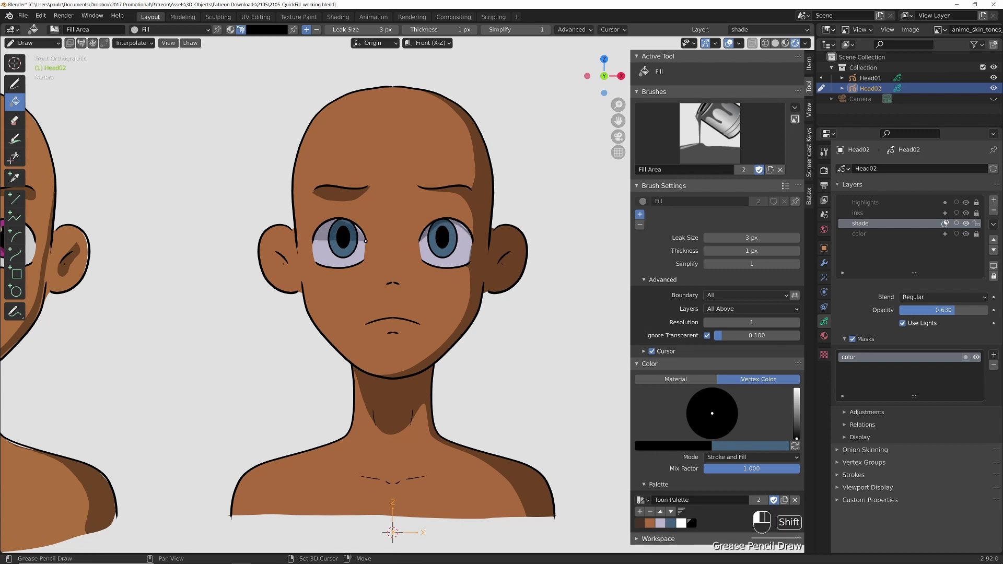
{"action": "left_click", "coordinate": [290, 264]}
{"action": "left_click", "coordinate": [405, 333]}
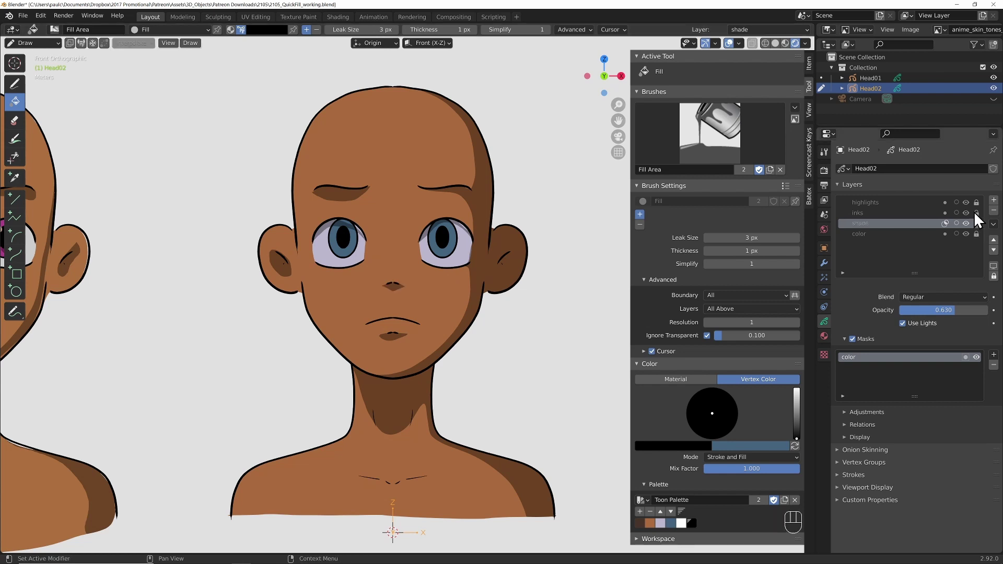
- Draw white filled highlights in both eyes and on the nose tip, on the highlights layer
{"action": "left_click", "coordinate": [864, 203]}
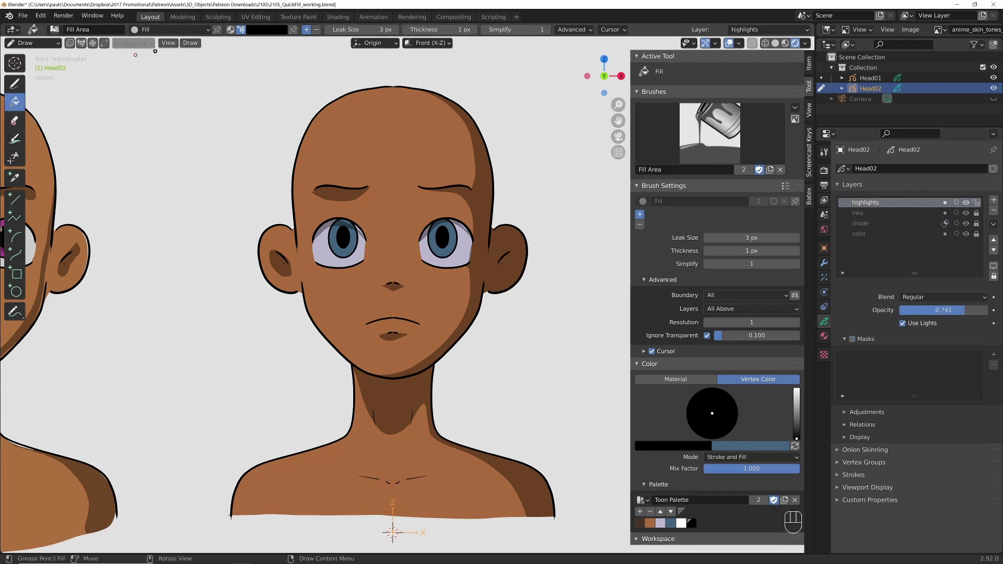
{"action": "left_click", "coordinate": [681, 522]}
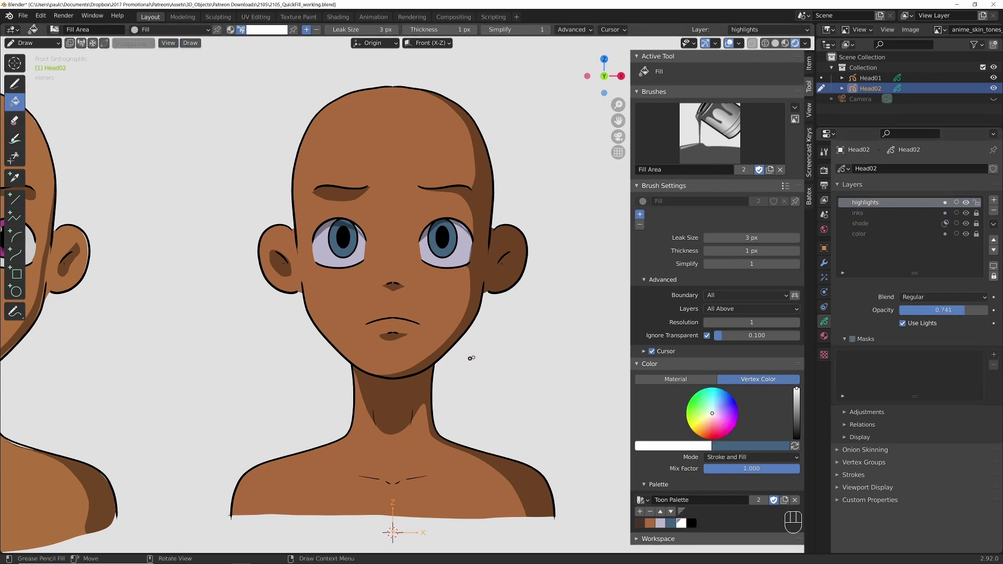
{"action": "key", "text": "shift"}
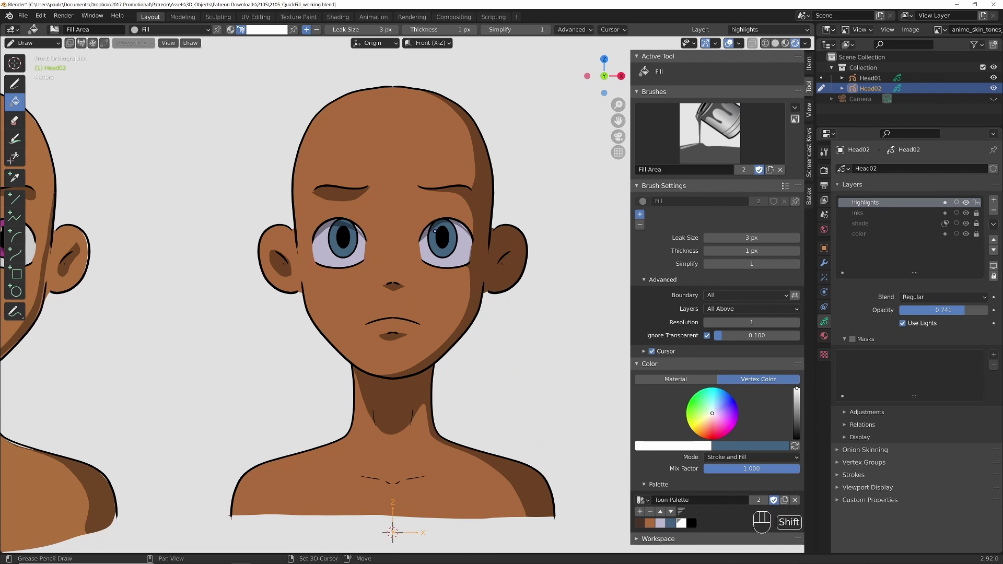
{"action": "left_click_drag", "start_coordinate": [333, 230], "coordinate": [340, 236], "text": "shift"}
{"action": "left_click", "coordinate": [347, 244], "text": "shift"}
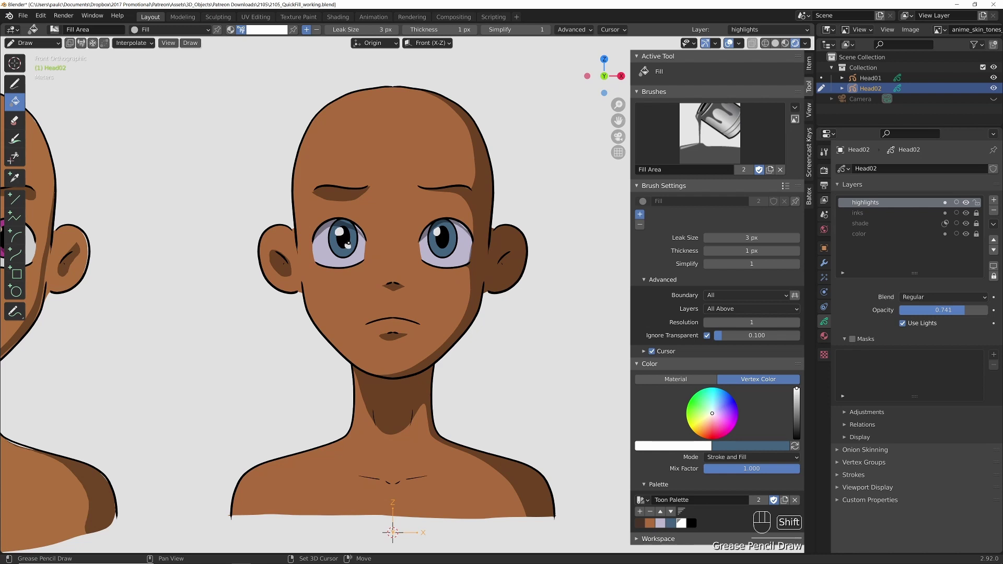
{"action": "left_click", "coordinate": [446, 243], "text": "shift"}
{"action": "left_click_drag", "start_coordinate": [388, 282], "coordinate": [390, 275], "text": "shift"}
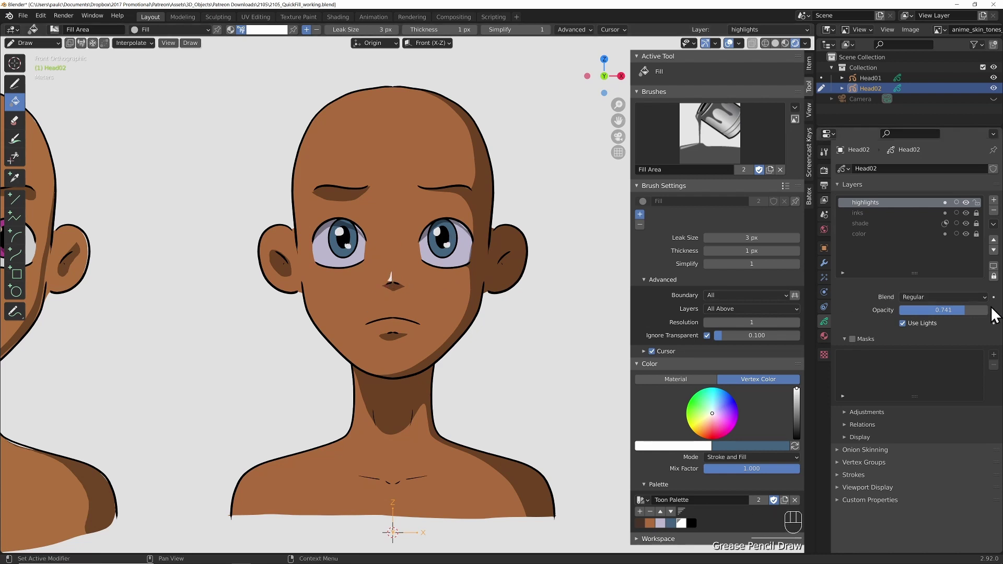
- Set the highlights layer's opacity to 0.472 and compare Head02 with Head01
{"action": "left_click_drag", "start_coordinate": [953, 308], "coordinate": [924, 309]}
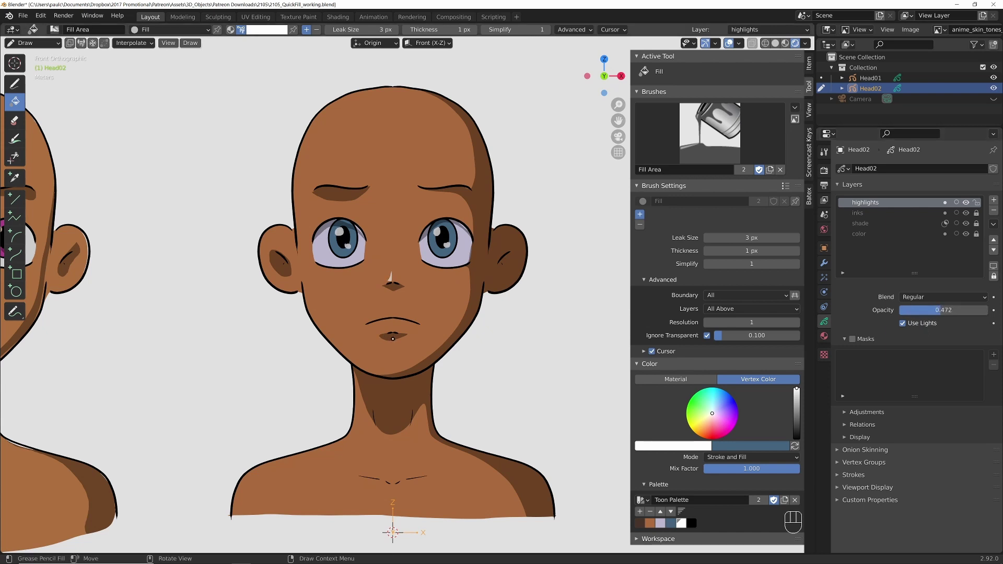
{"action": "scroll", "coordinate": [369, 315], "scroll_direction": "down", "scroll_amount": 1}
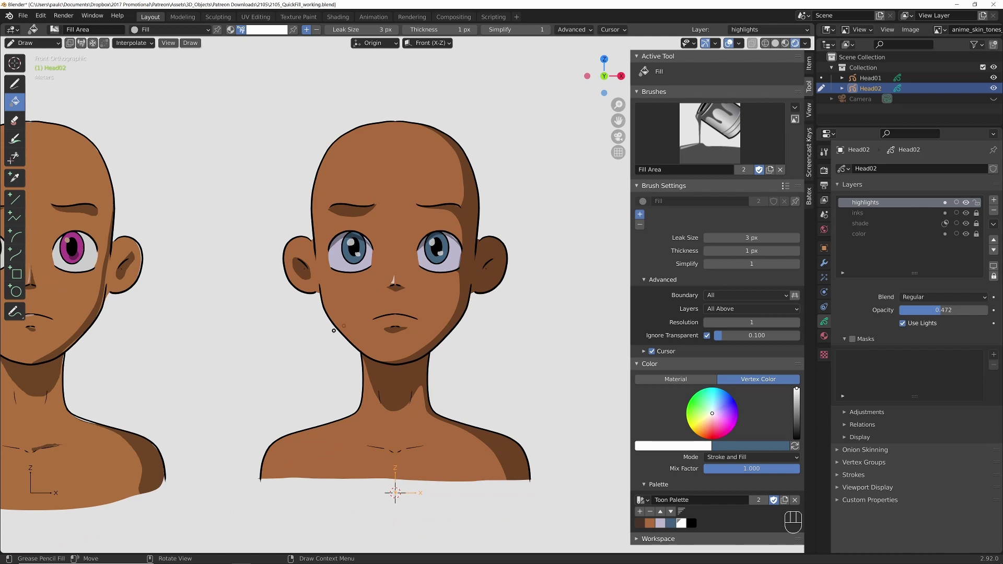
{"action": "middle_click_drag", "start_coordinate": [266, 341], "coordinate": [357, 333], "text": "shift"}
{"action": "scroll", "coordinate": [357, 333], "scroll_direction": "down", "scroll_amount": 1}
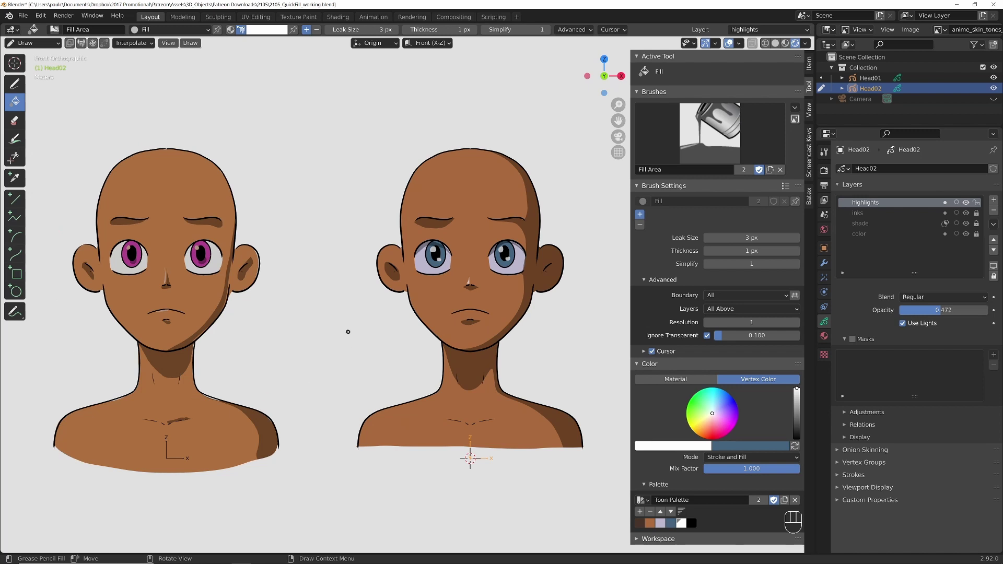
{"action": "scroll", "coordinate": [473, 282], "scroll_direction": "up", "scroll_amount": 4}
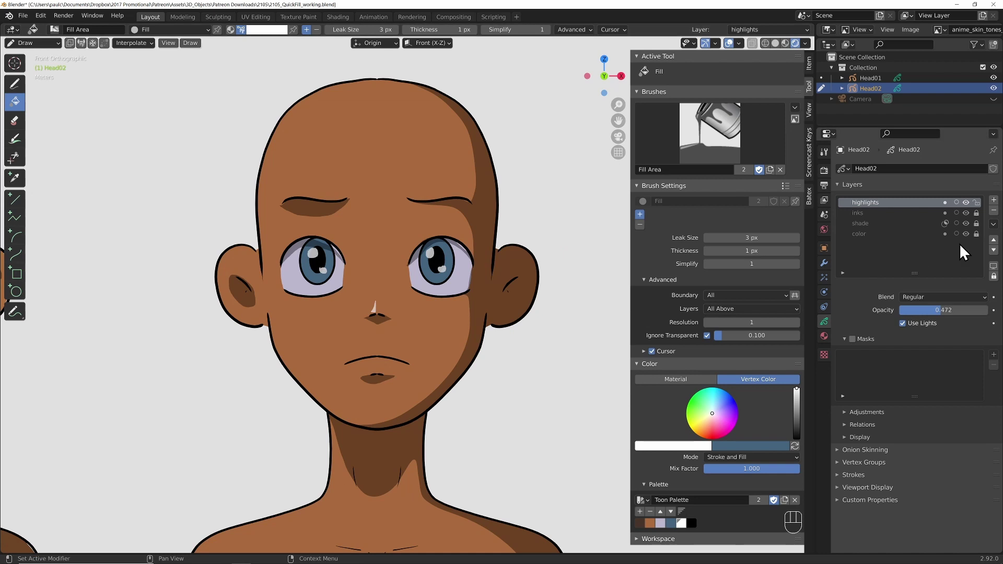
- Make the unlocked shade layer active and switch Head02 to Object Mode
{"action": "left_click", "coordinate": [866, 224]}
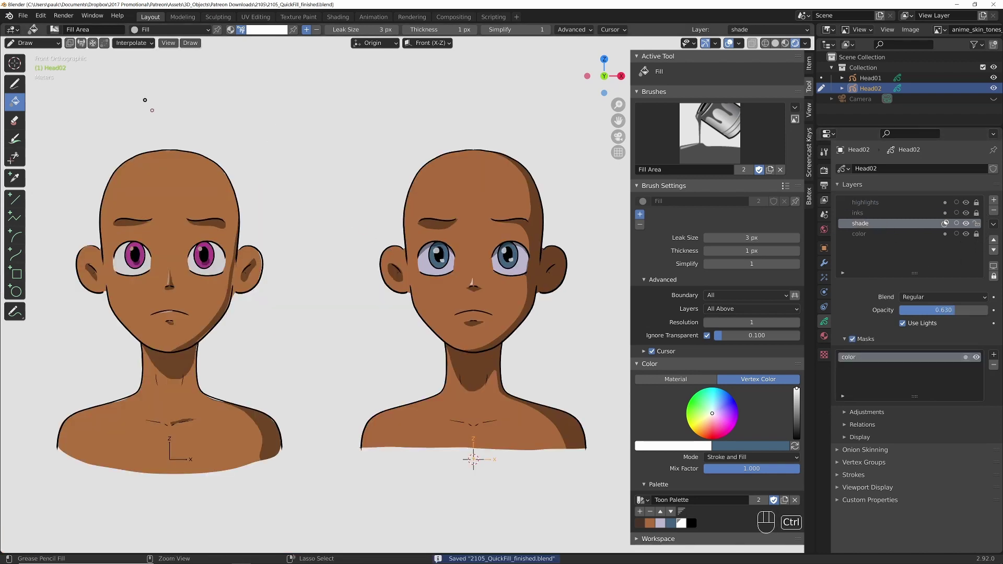
{"action": "left_click", "coordinate": [37, 43]}
{"action": "left_click", "coordinate": [51, 52]}
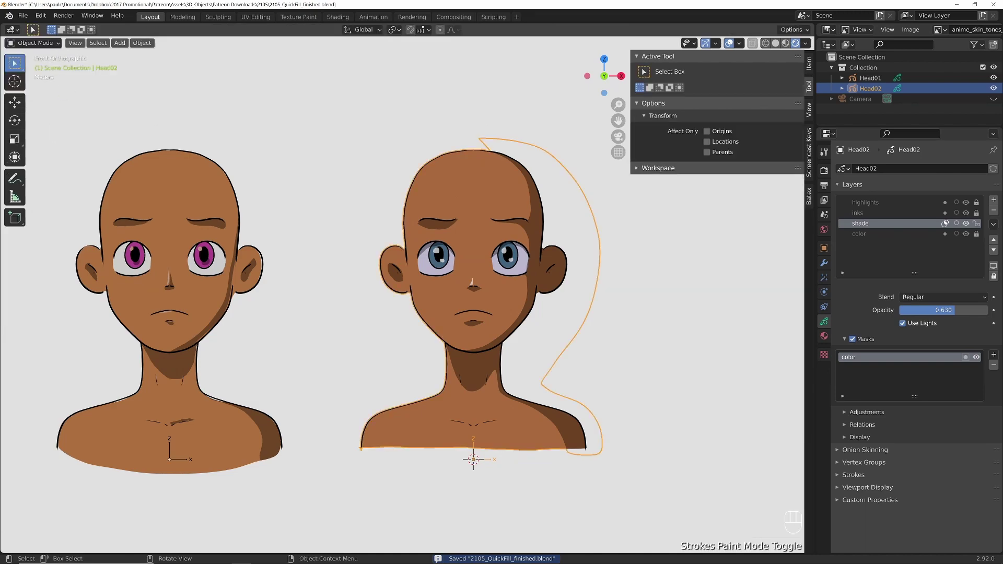